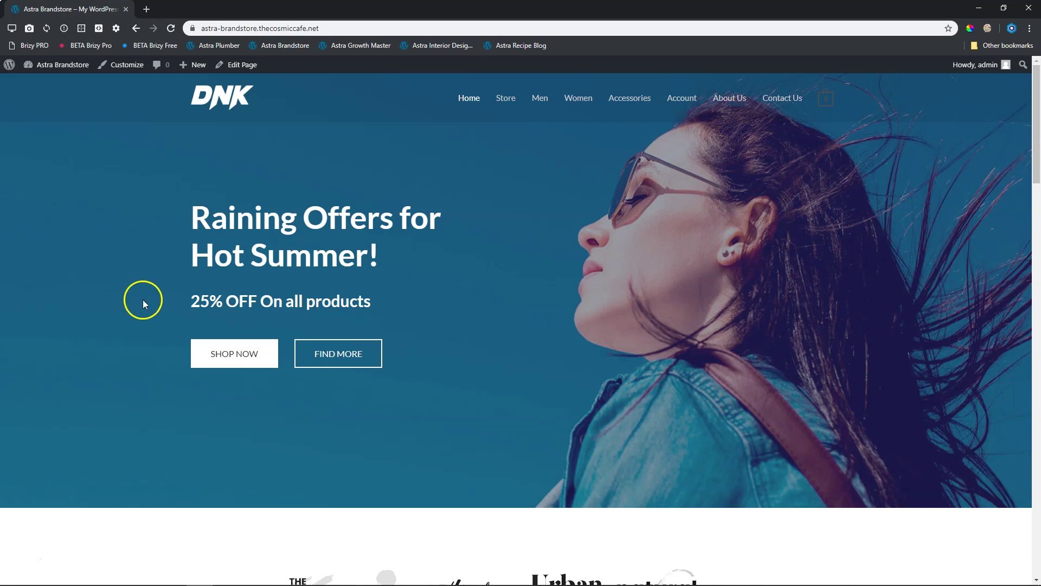
# Step: Open the Home page in the block editor and dismiss the welcome tour and autosave notice
pyautogui.click(243, 66)
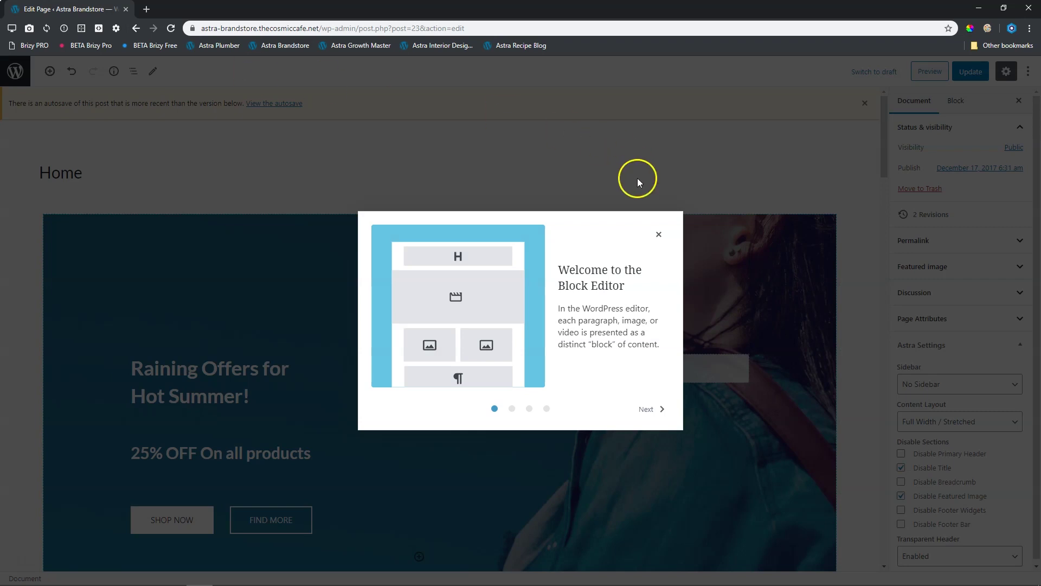
pyautogui.click(659, 234)
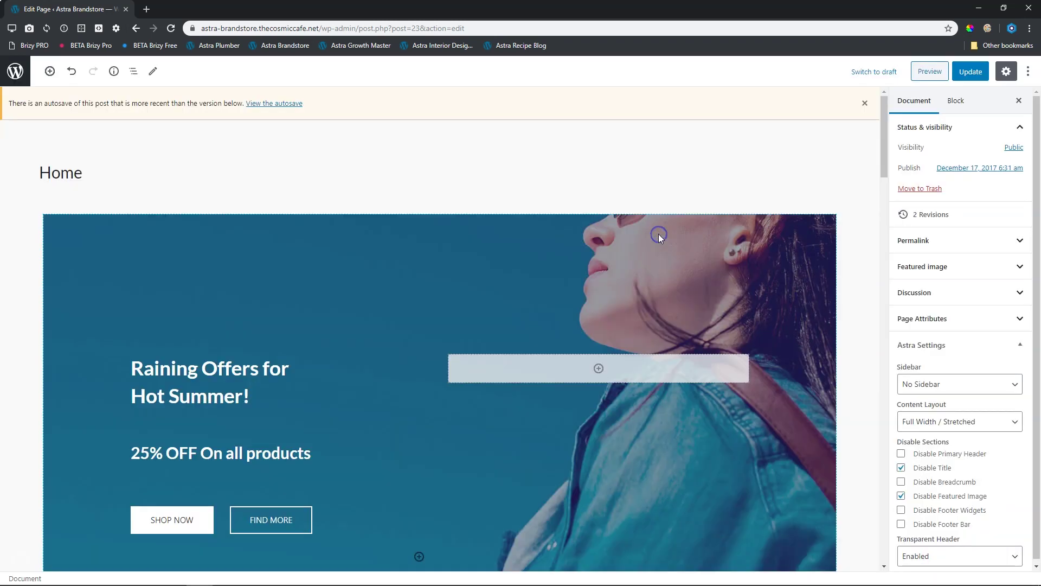
pyautogui.click(865, 103)
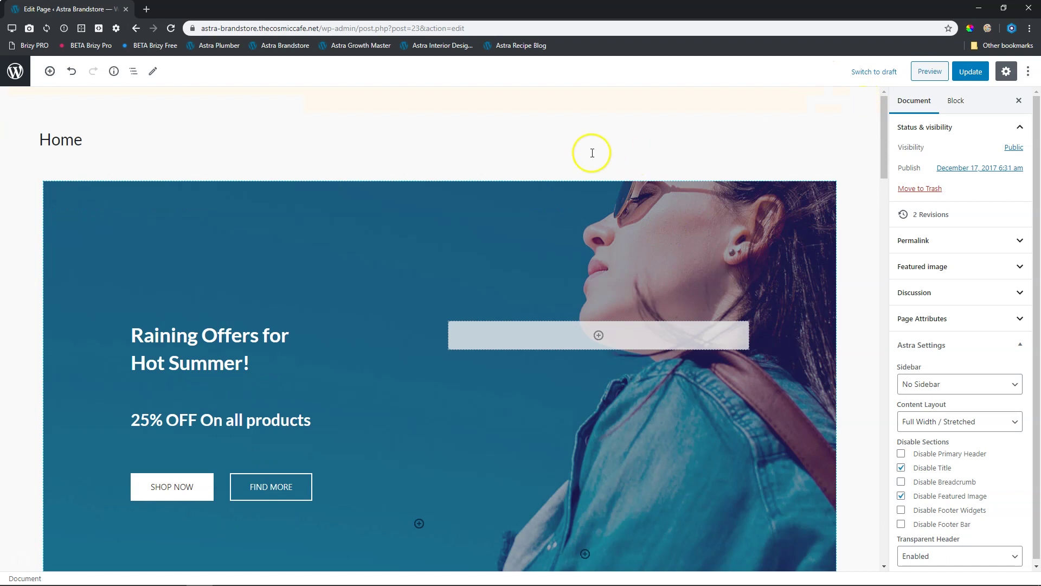
# Step: Scroll down the hero and select the SHOP NOW and FIND MORE buttons
pyautogui.click(483, 346)
pyautogui.scroll(-3, 487, 348)
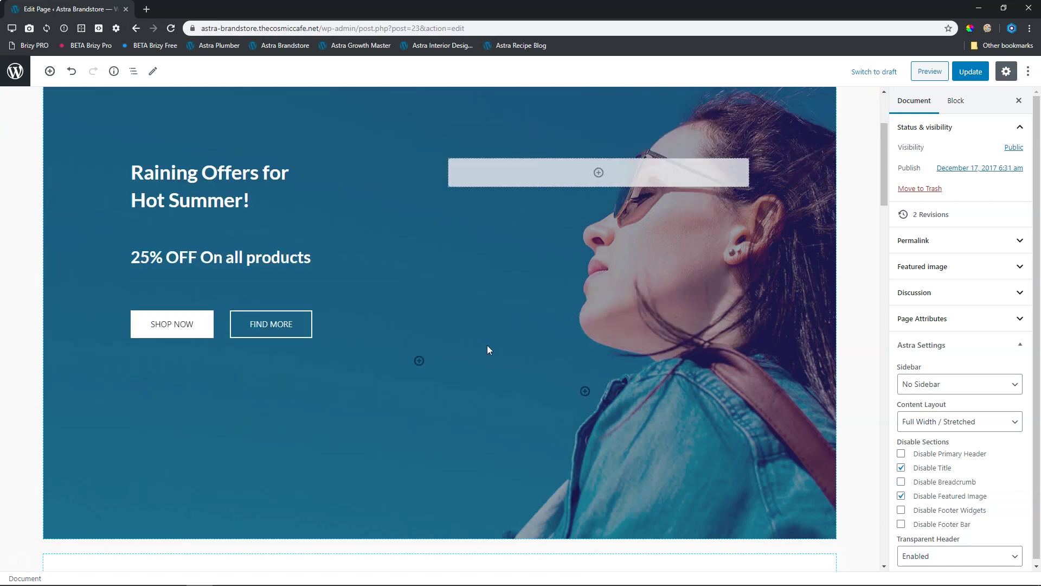
pyautogui.moveTo(146, 311); pyautogui.dragTo(302, 328)
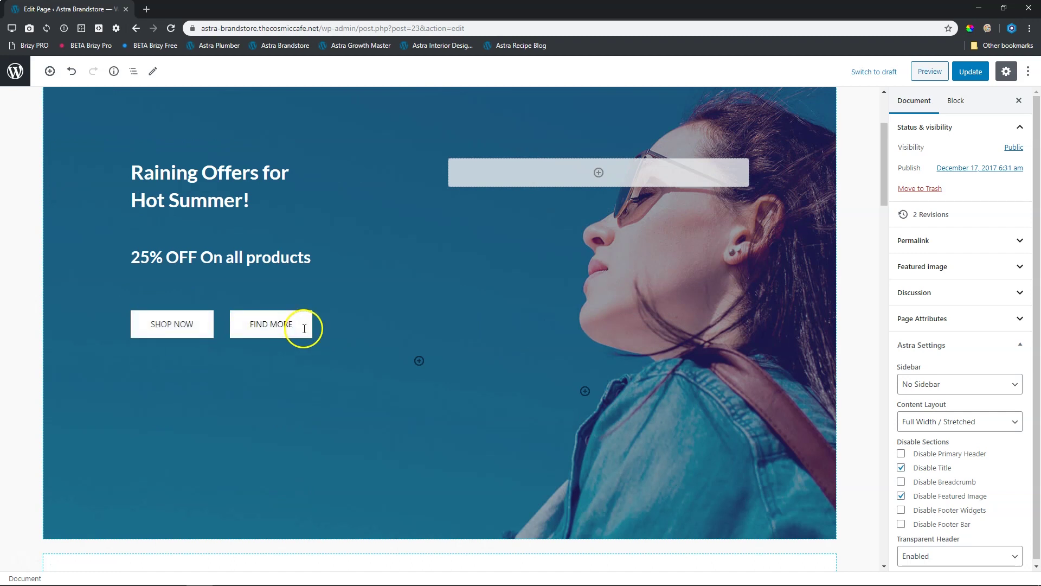
# Step: Search 'mul' in the inserter below the hero buttons and insert a Multi Buttons block
pyautogui.click(419, 360)
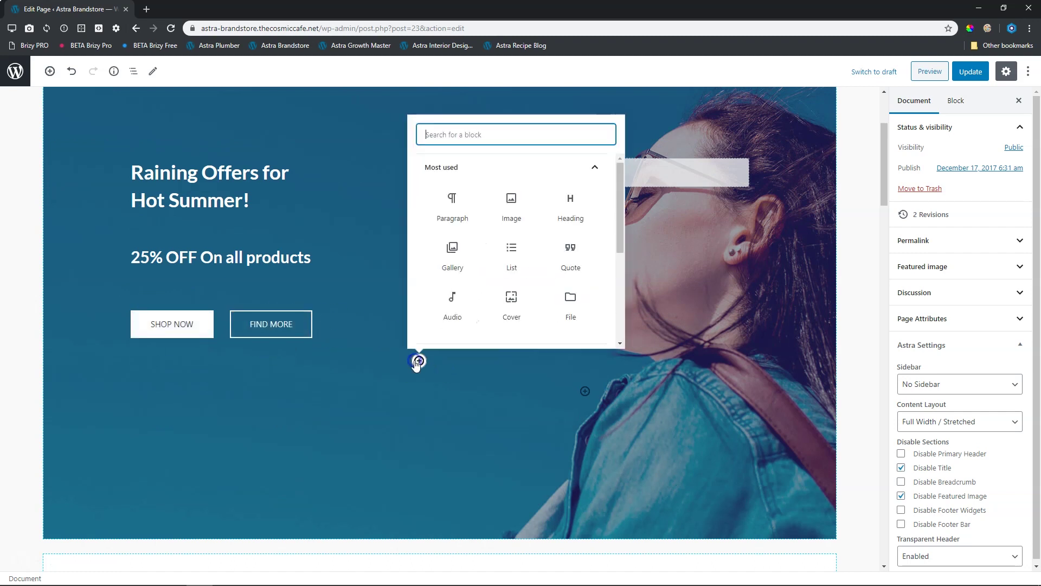
pyautogui.write('mult')
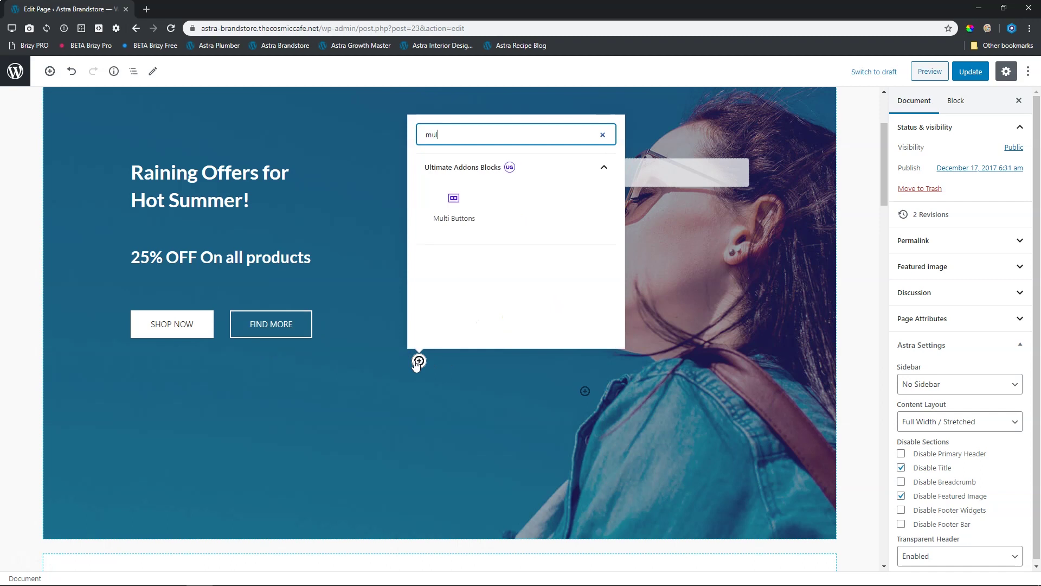
pyautogui.click(450, 205)
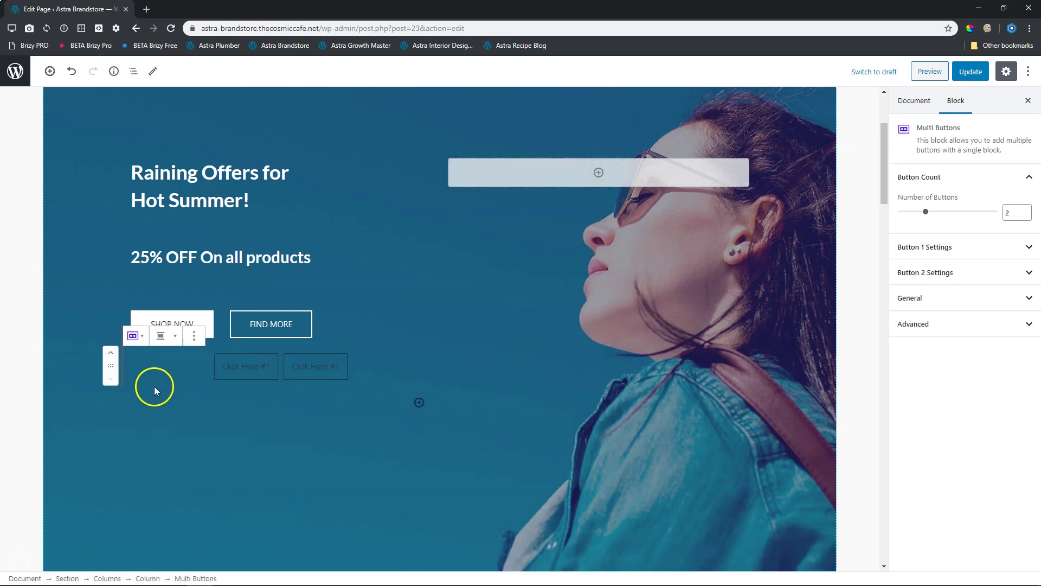
pyautogui.click(332, 368)
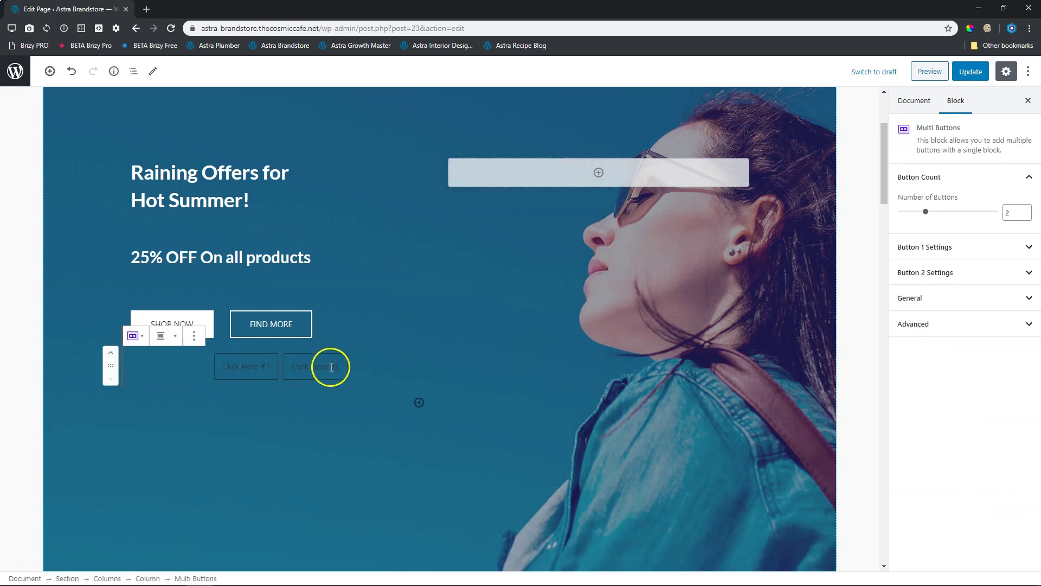
# Step: Try left and right alignment on the Multi Buttons block, then settle on Full width
pyautogui.click(165, 337)
pyautogui.click(159, 241)
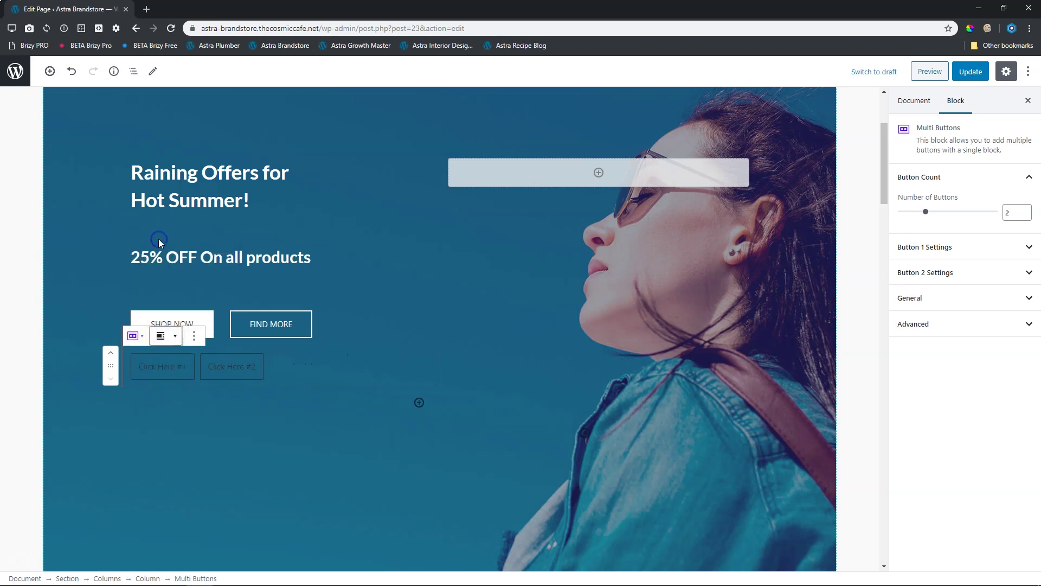
pyautogui.click(176, 336)
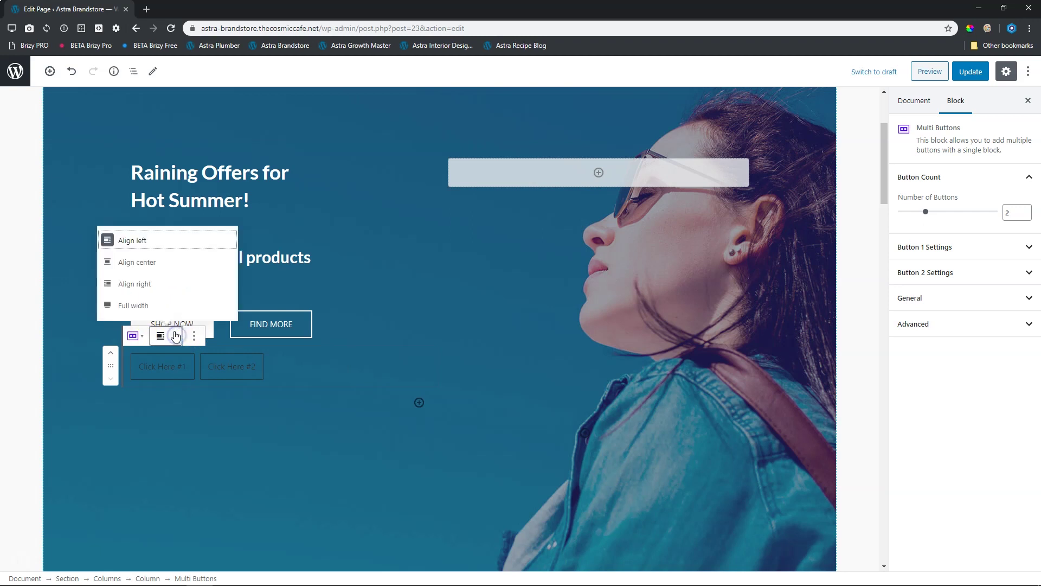
pyautogui.click(144, 283)
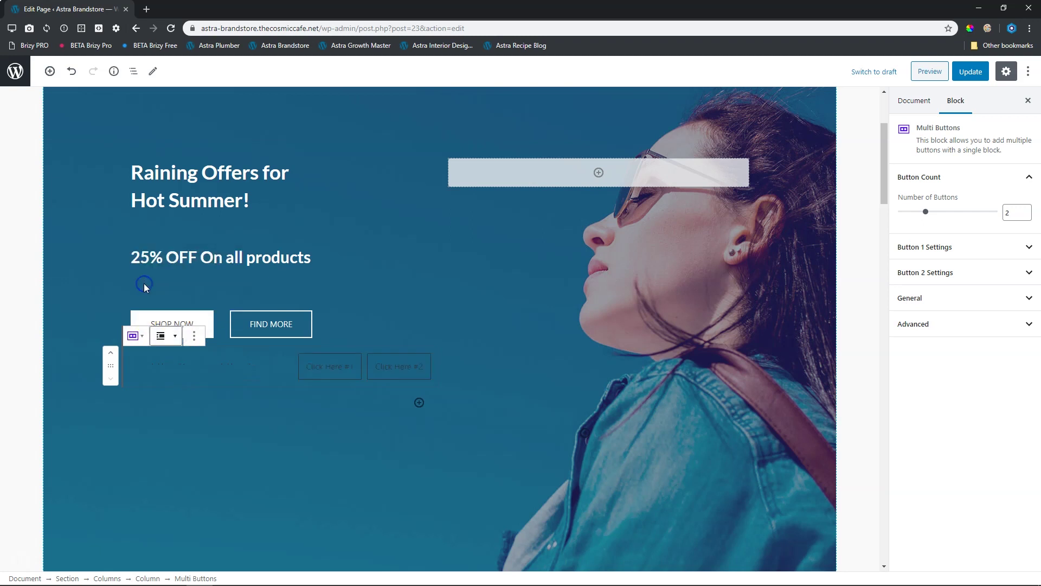
pyautogui.click(161, 337)
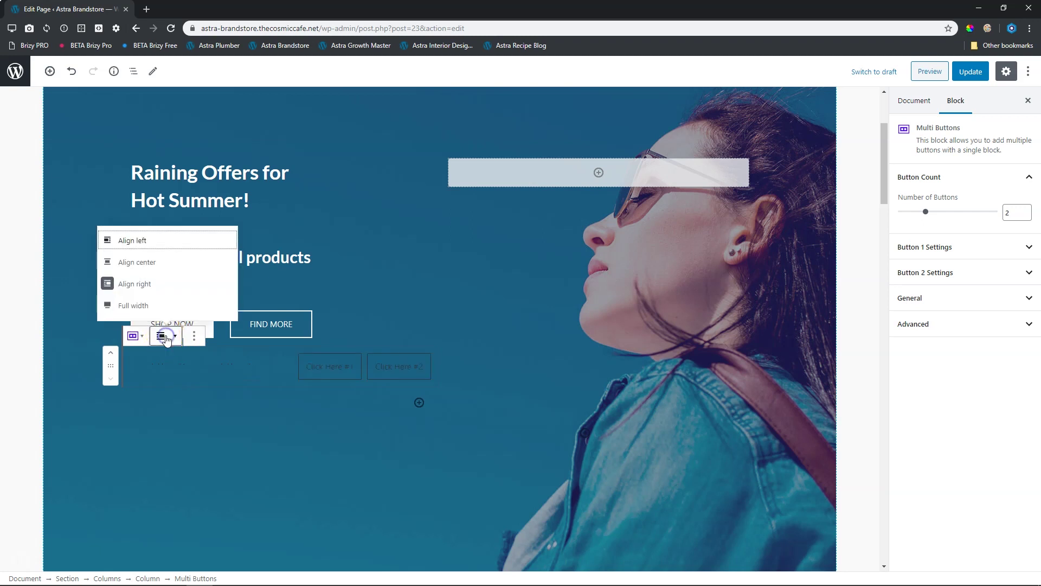
pyautogui.click(154, 305)
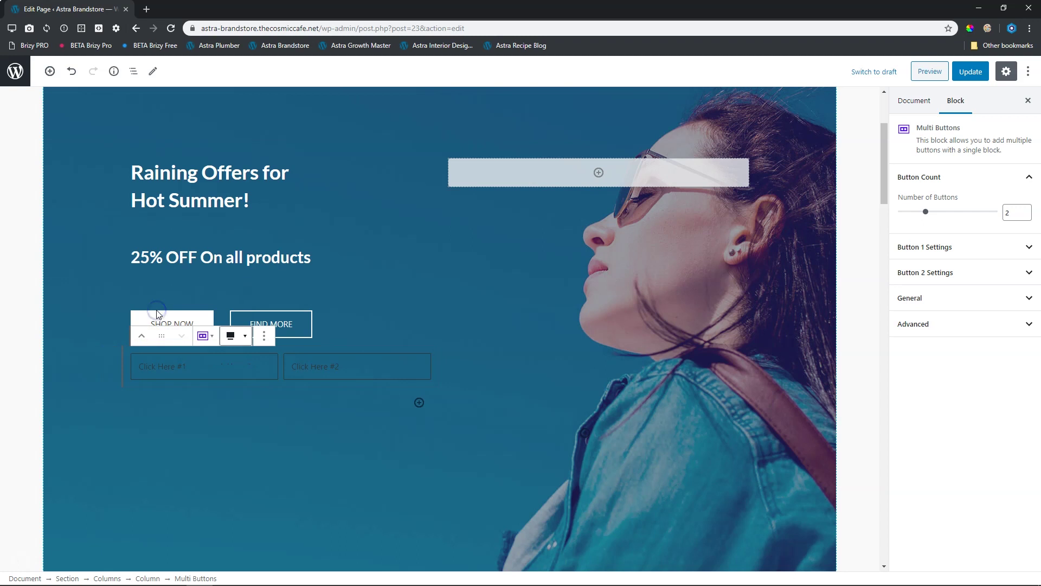
pyautogui.click(179, 367)
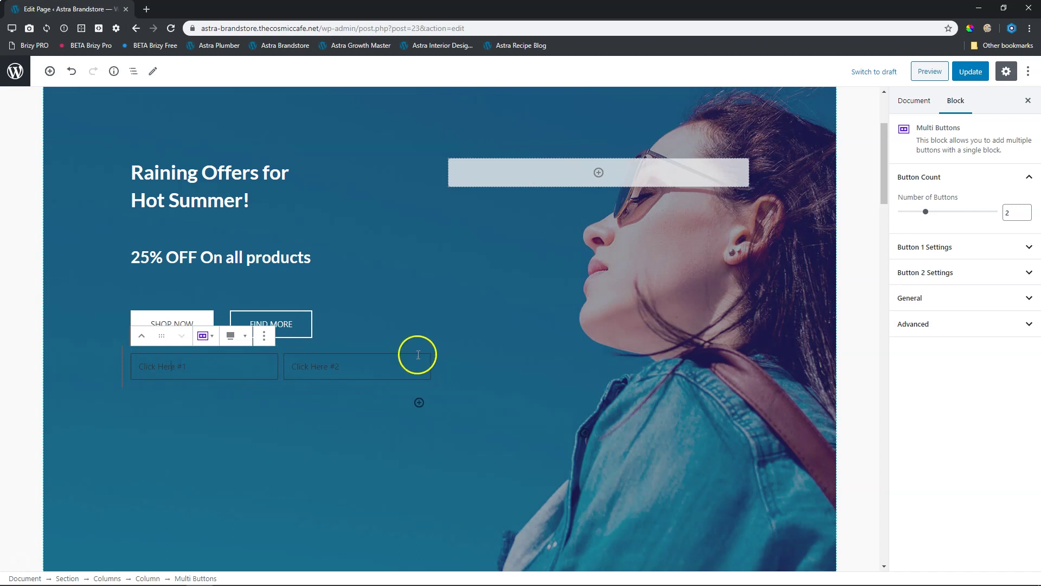
pyautogui.press('BackSpace')
pyautogui.click(161, 368)
pyautogui.click(211, 334)
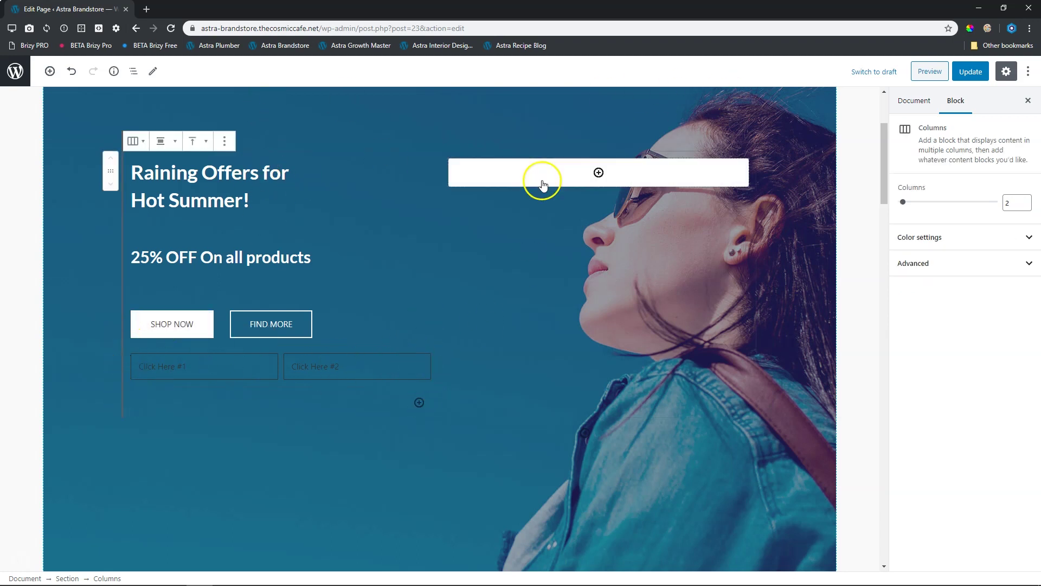
pyautogui.click(581, 278)
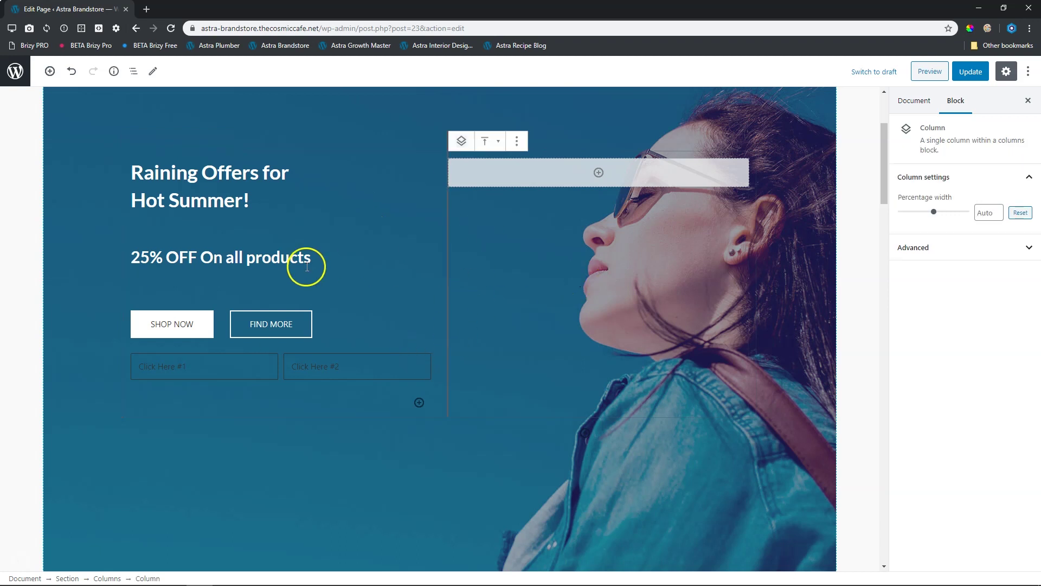
pyautogui.click(302, 262)
pyautogui.click(274, 372)
pyautogui.click(287, 358)
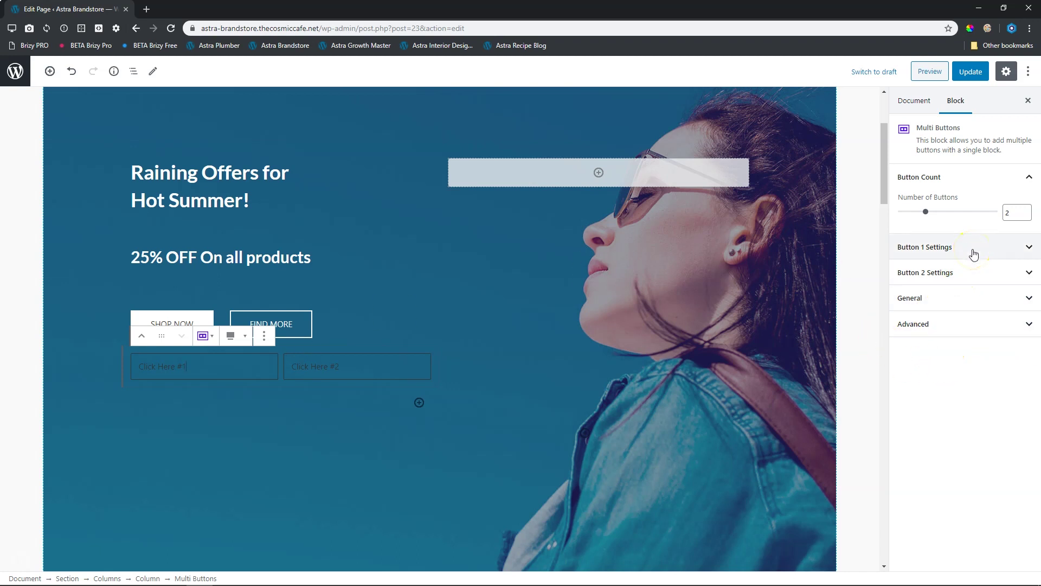
# Step: Give Button 1 light grey text and a light grey border in its Normal colours
pyautogui.click(974, 254)
pyautogui.scroll(-10, 975, 255)
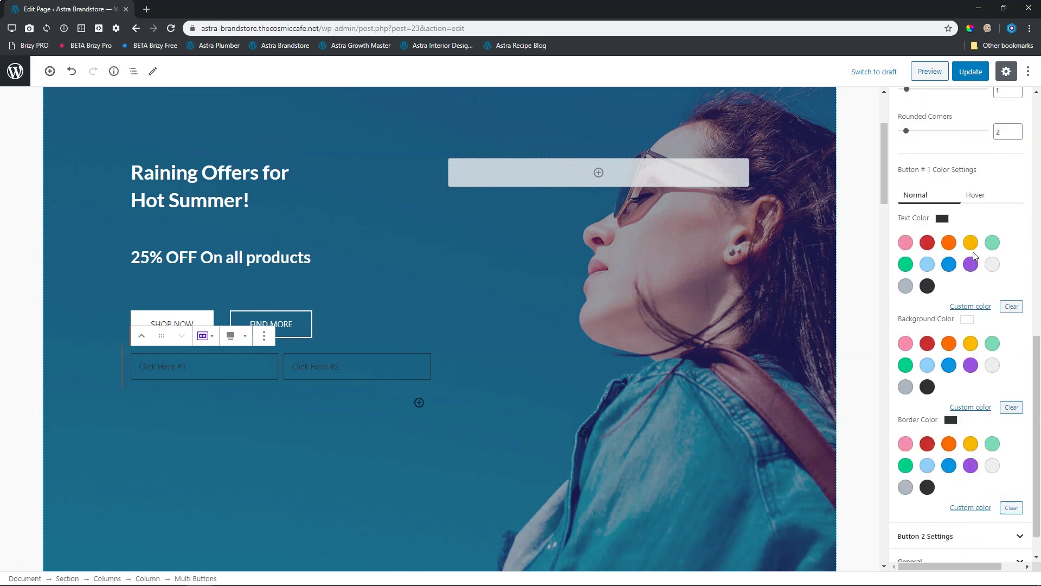
pyautogui.scroll(3, 974, 254)
pyautogui.scroll(-2, 976, 255)
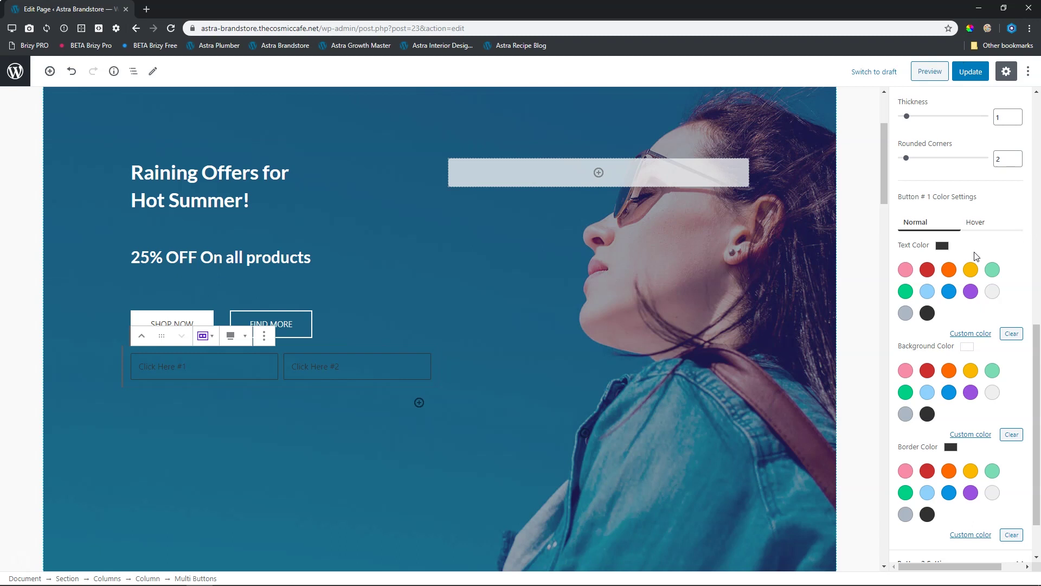
pyautogui.scroll(-1, 975, 255)
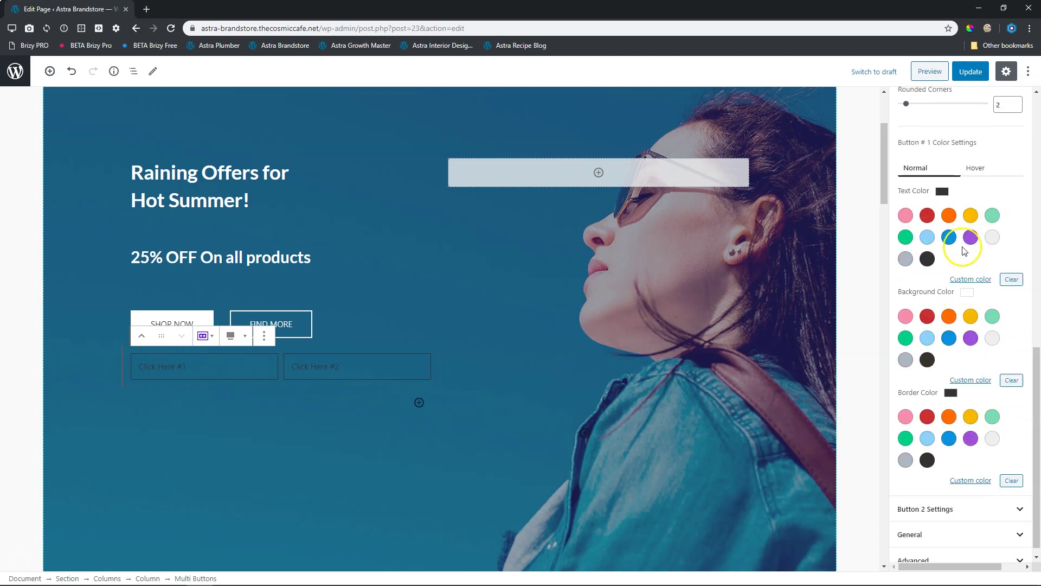
pyautogui.click(993, 238)
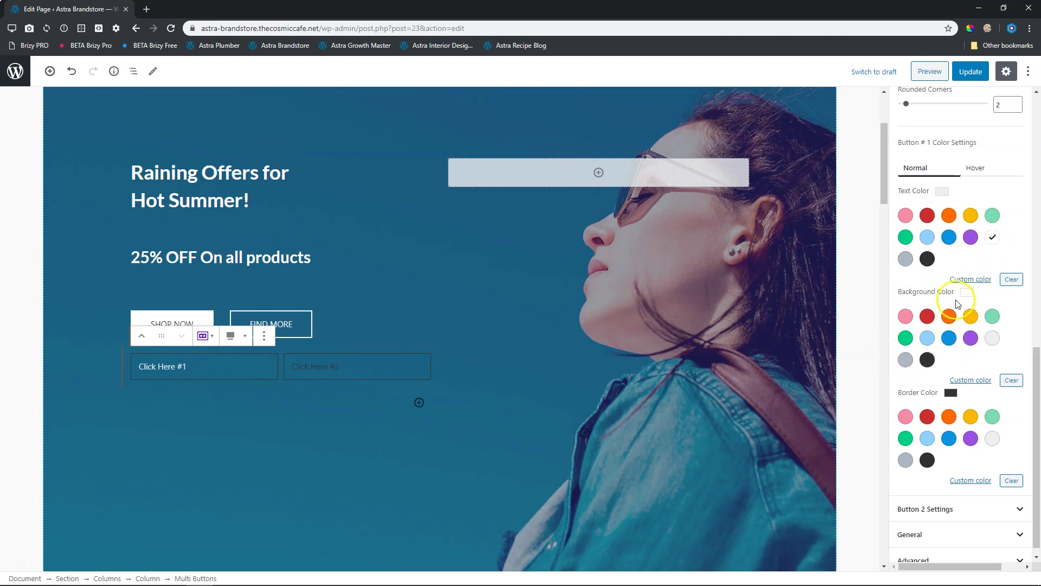
pyautogui.click(993, 438)
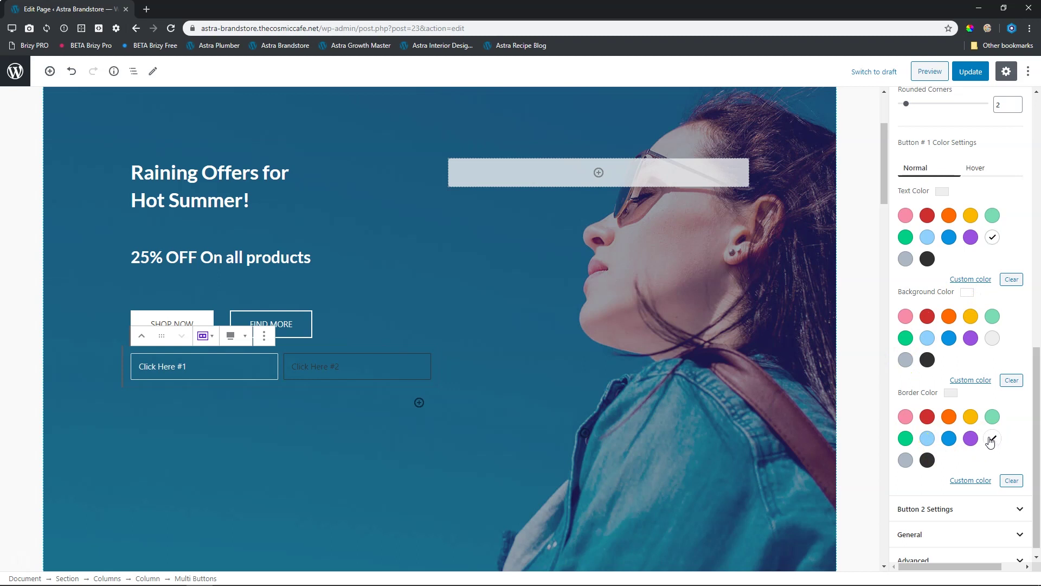
# Step: Set Button 1's hover colours to dark text on a light grey background
pyautogui.click(979, 169)
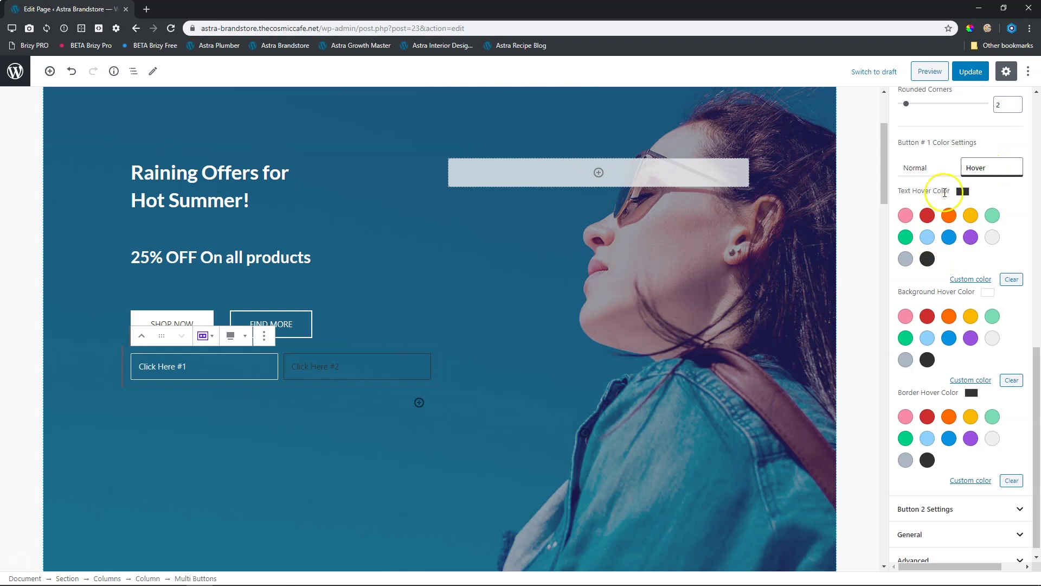
pyautogui.click(928, 258)
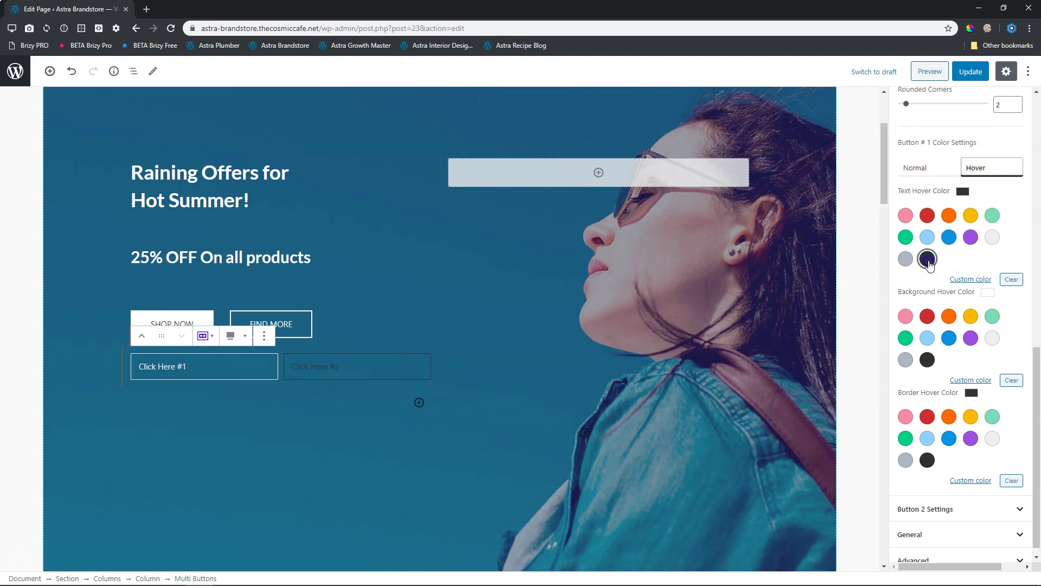
pyautogui.click(992, 340)
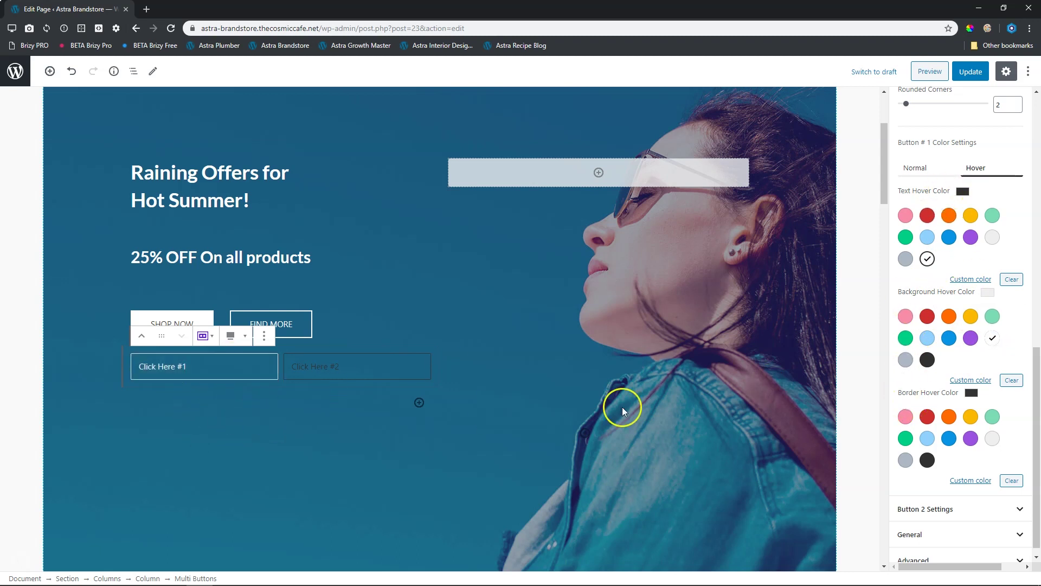
pyautogui.scroll(10, 921, 300)
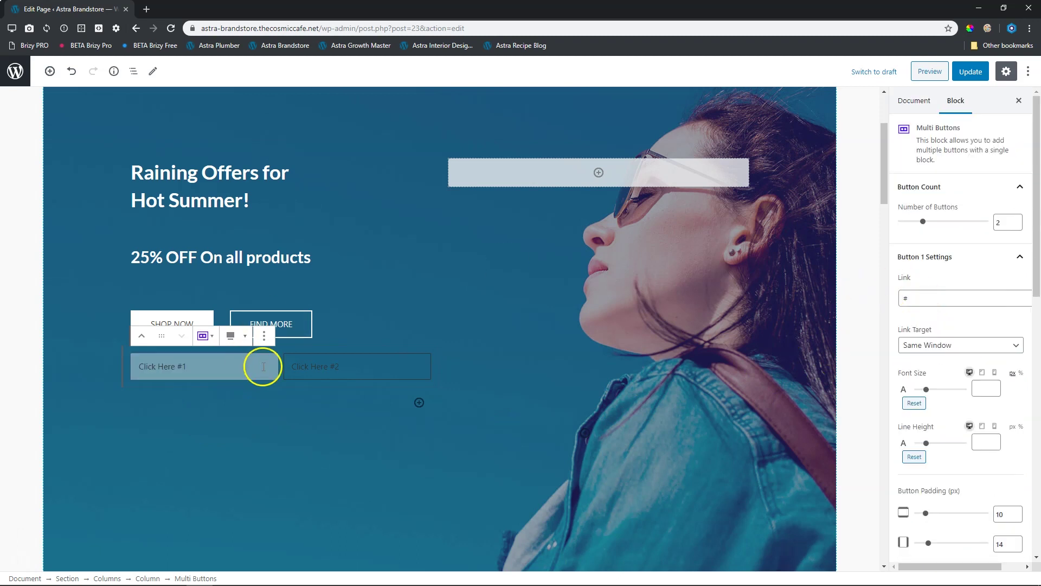
# Step: Give Button 2 black text, a white background and a white border
pyautogui.click(389, 373)
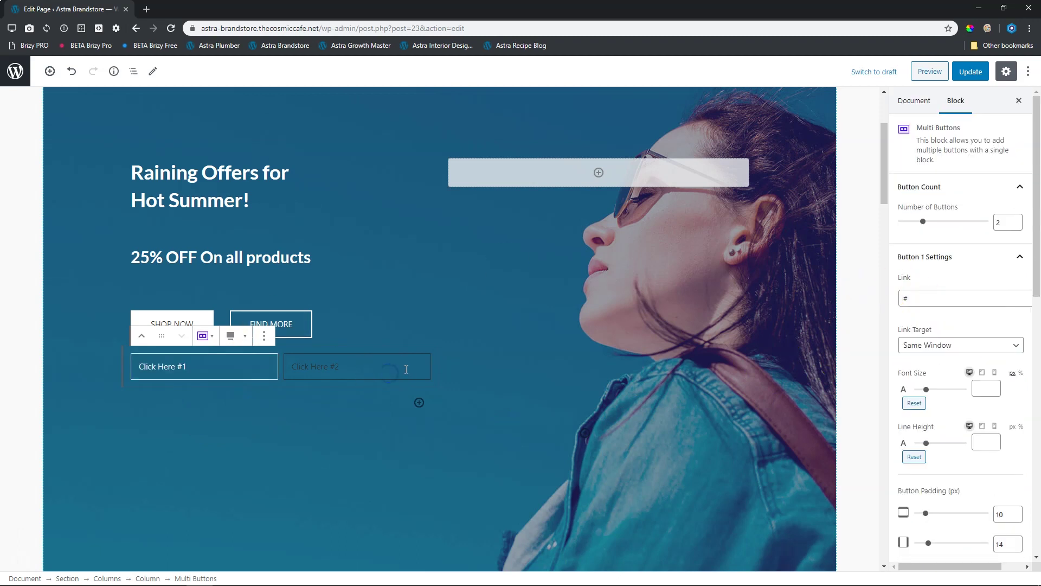
pyautogui.click(961, 187)
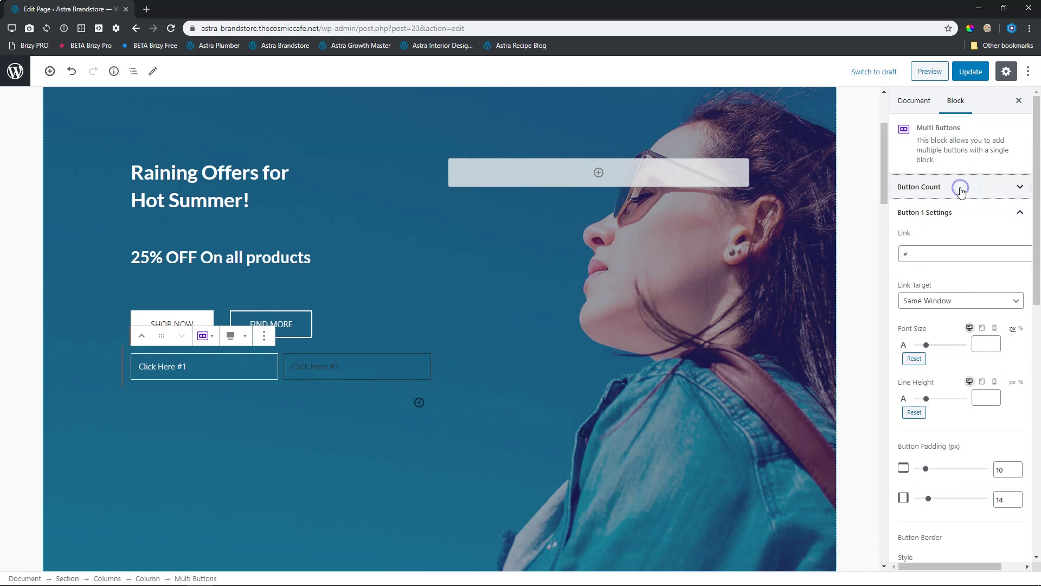
pyautogui.click(958, 213)
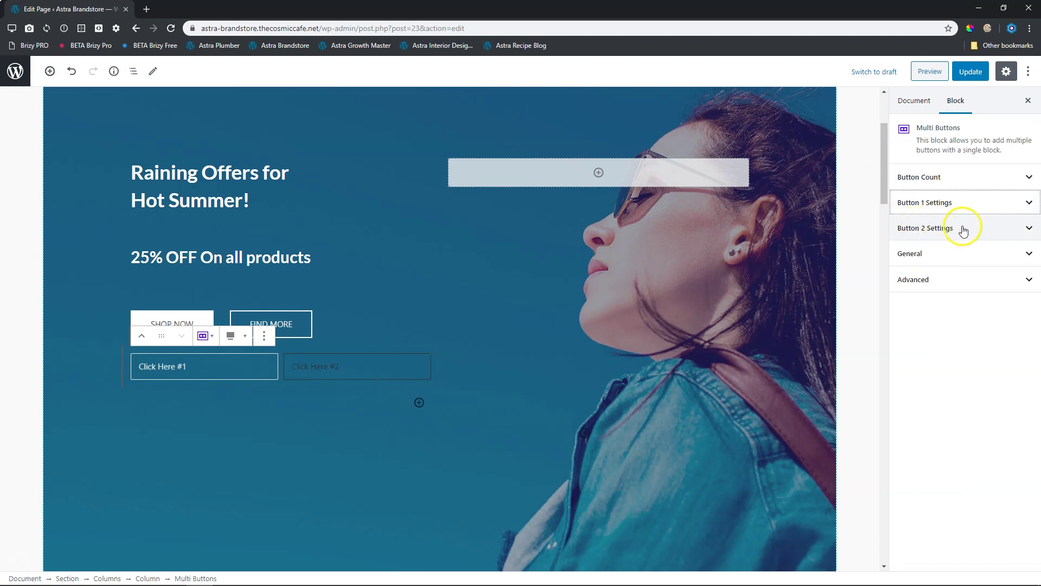
pyautogui.click(946, 233)
pyautogui.scroll(-10, 970, 241)
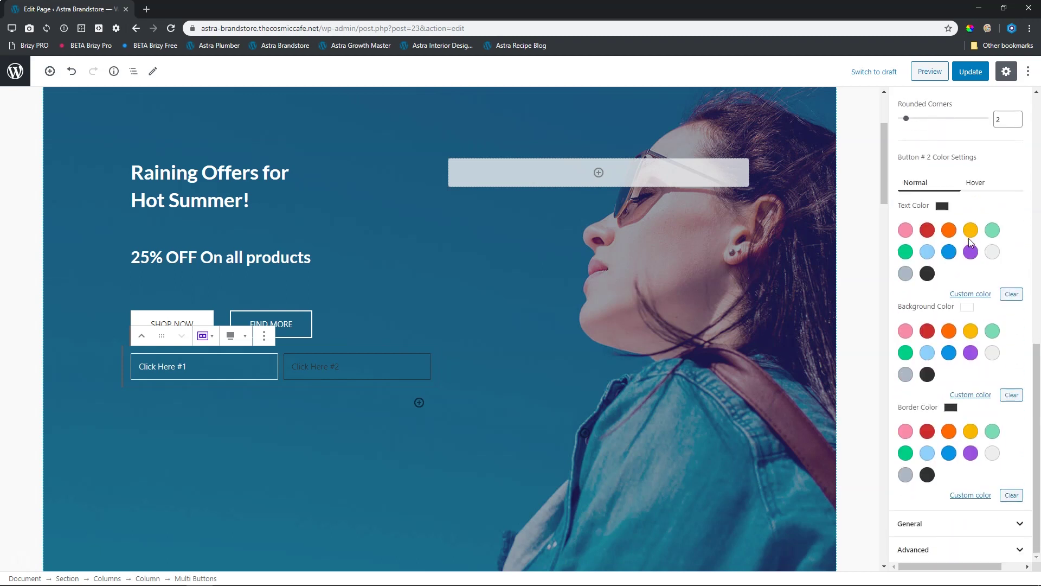
pyautogui.click(927, 273)
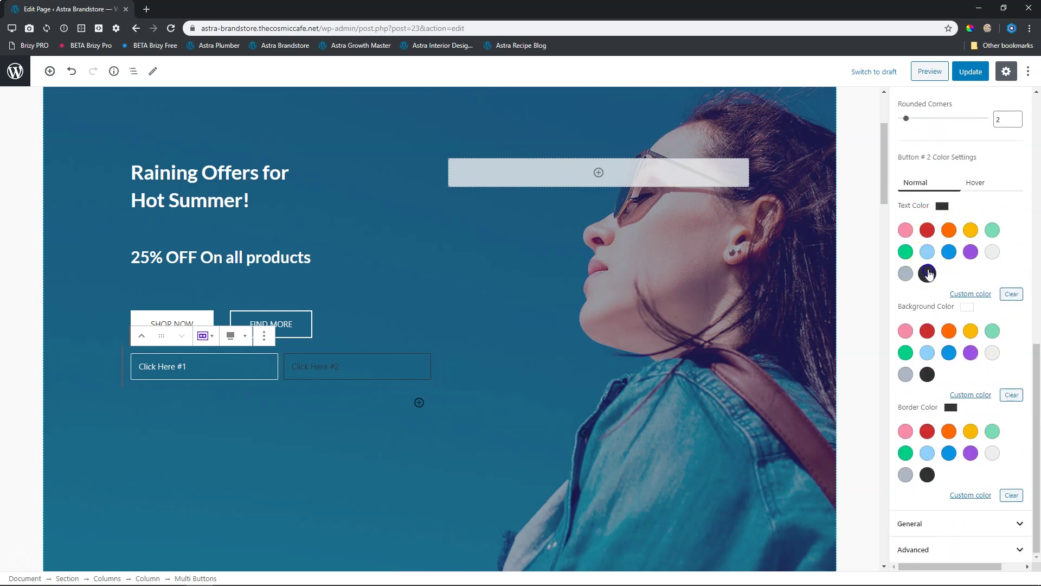
pyautogui.click(992, 352)
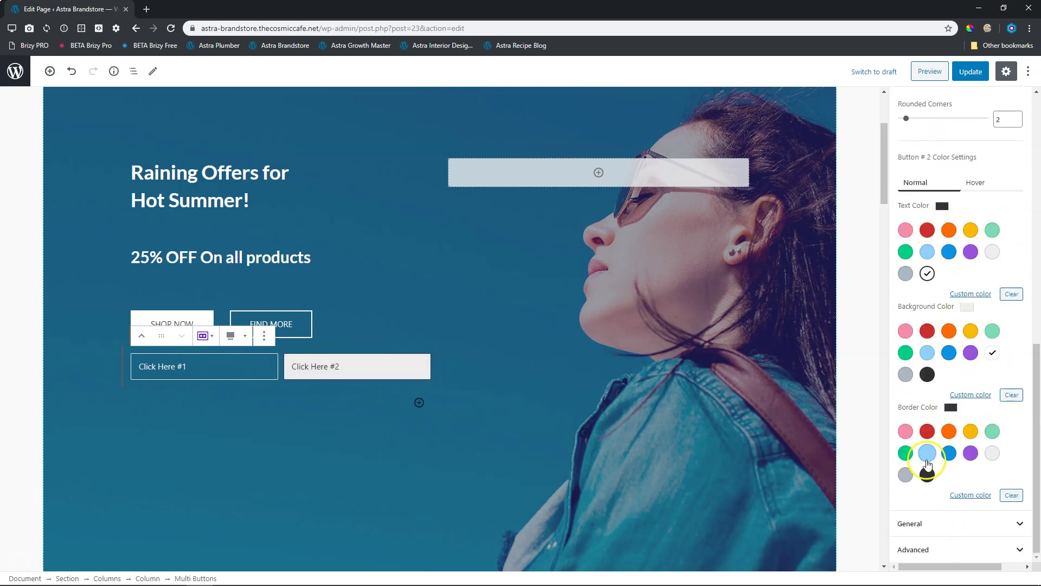
pyautogui.click(993, 453)
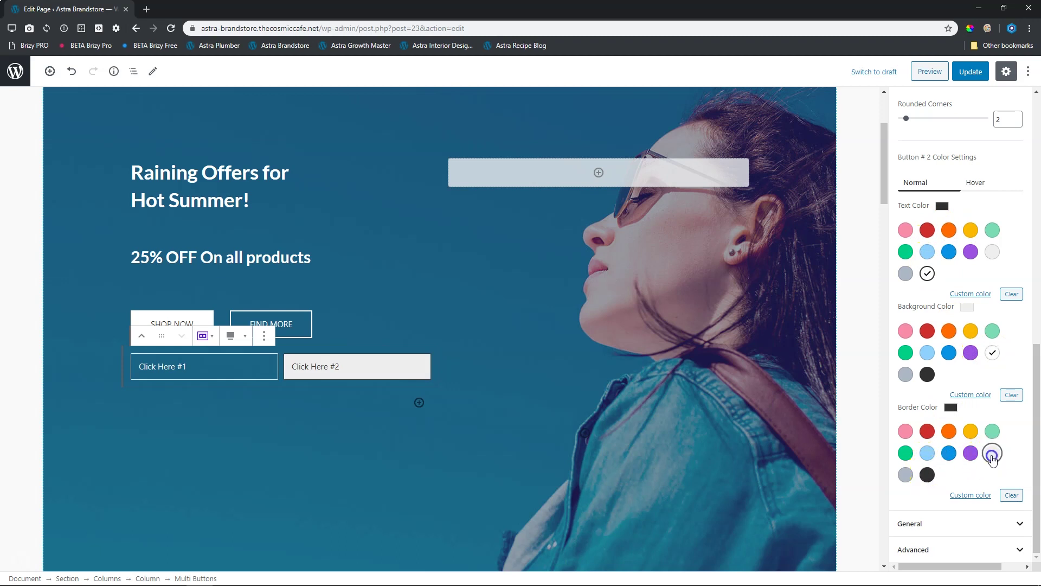
# Step: Make Button 2's hover text colour white
pyautogui.click(977, 182)
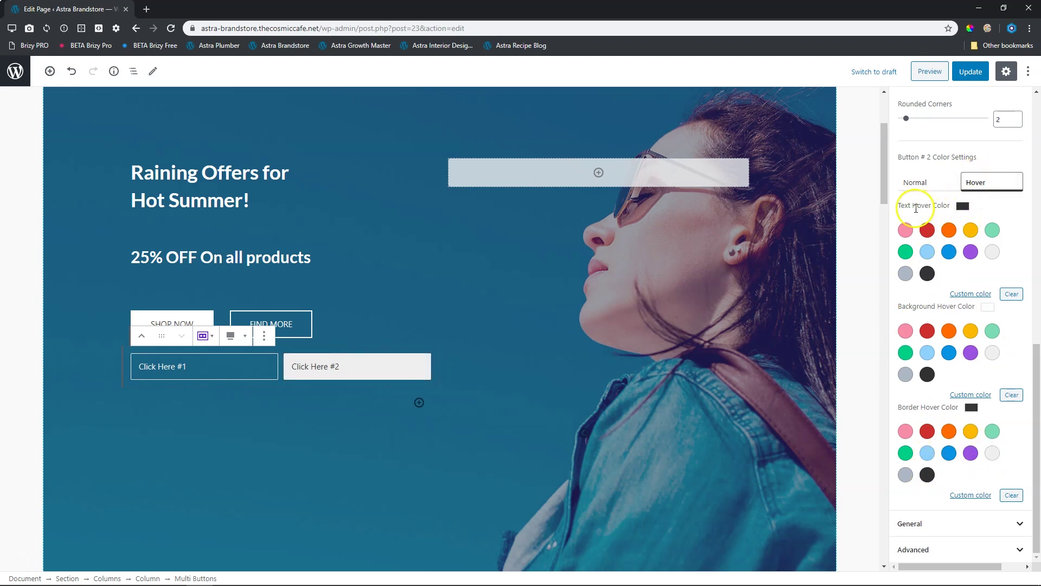
pyautogui.click(933, 275)
pyautogui.click(993, 253)
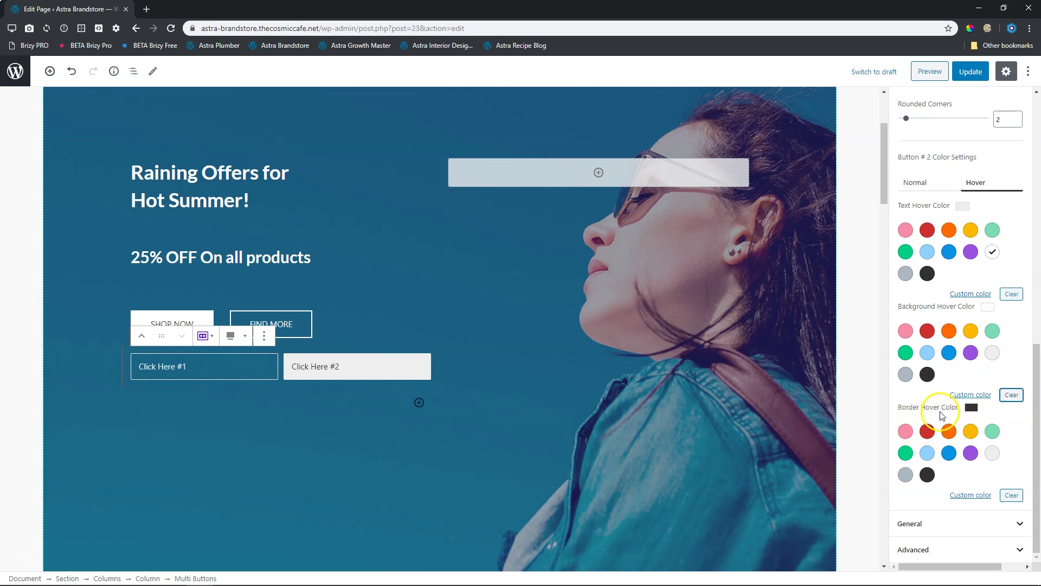
# Step: Sample the hero's dark blue background colour with the eyedropper extension
pyautogui.click(928, 475)
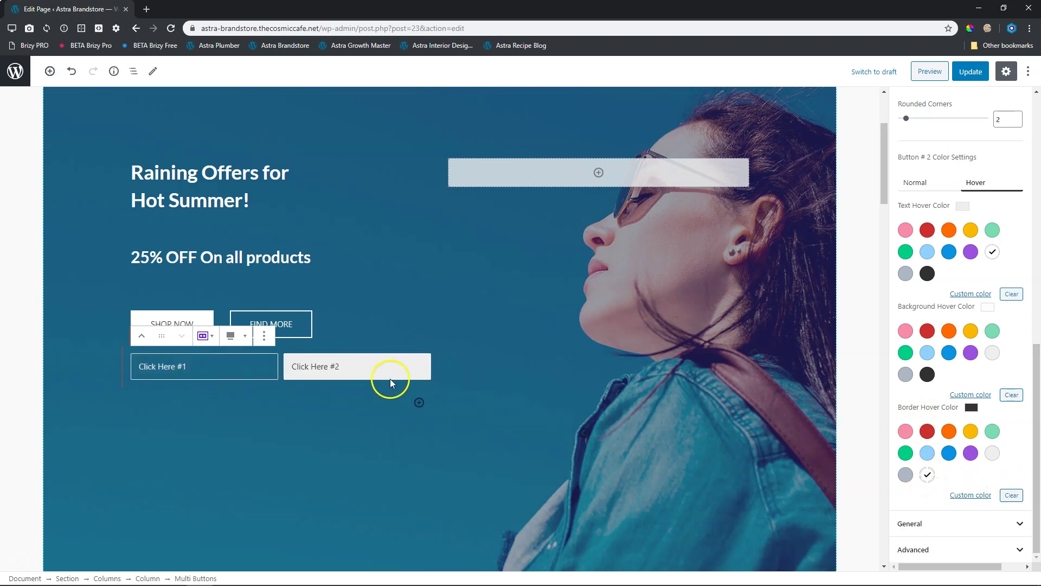
pyautogui.click(973, 396)
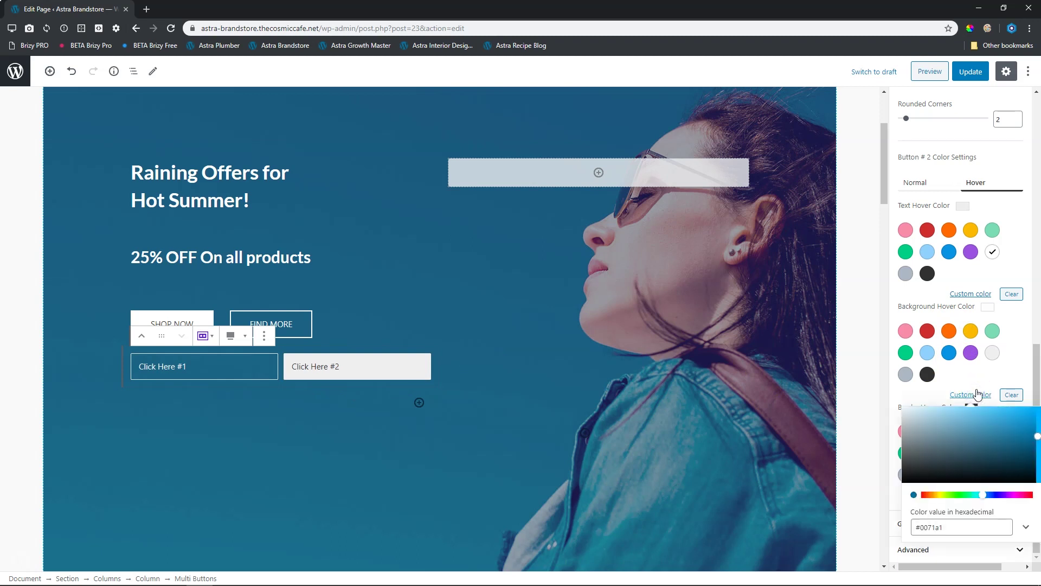
pyautogui.click(1037, 463)
pyautogui.click(1018, 369)
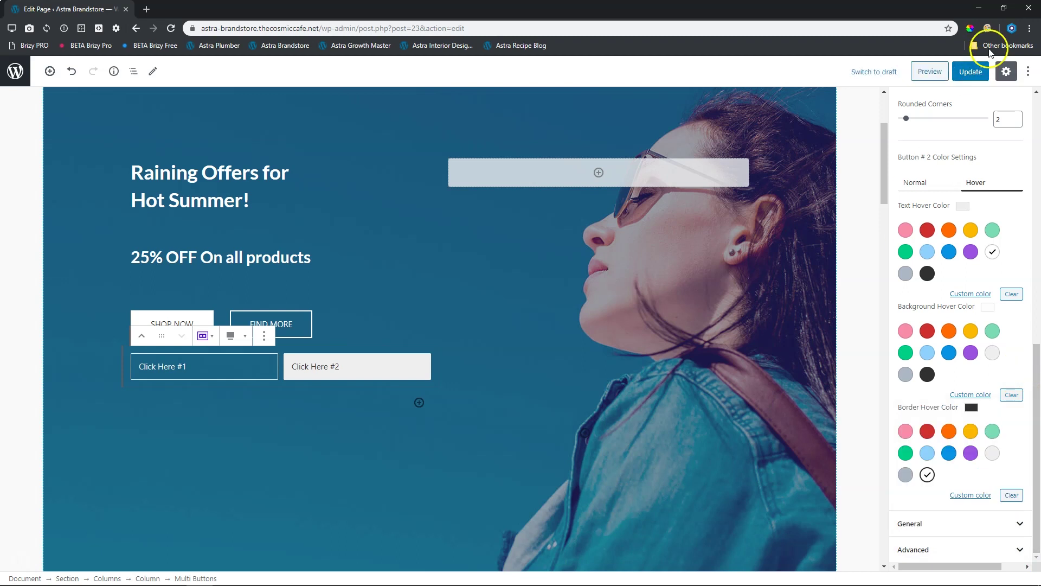
pyautogui.click(970, 28)
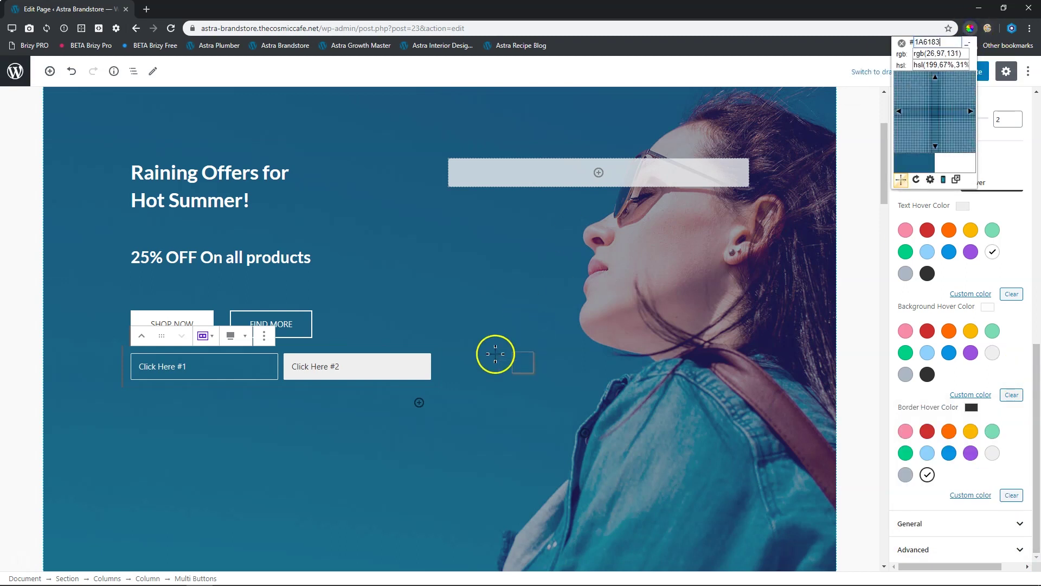
pyautogui.moveTo(475, 367); pyautogui.dragTo(481, 352)
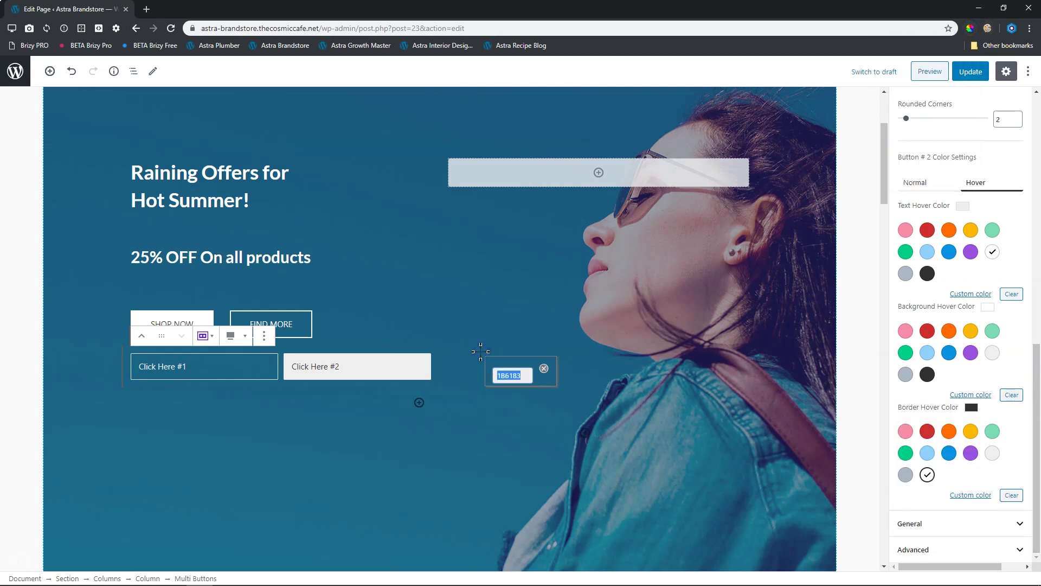
pyautogui.click(544, 368)
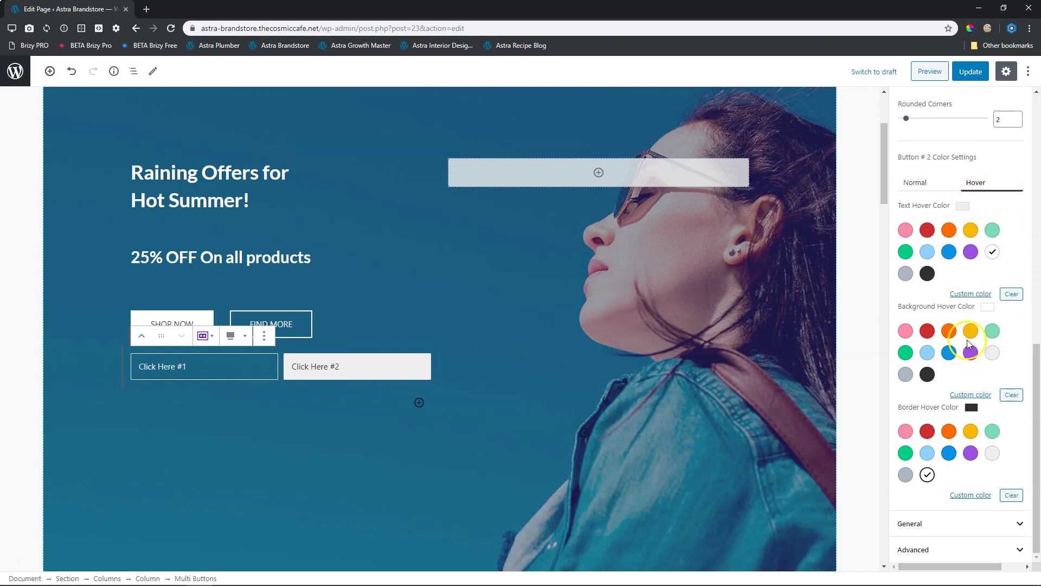
# Step: Set Button 2's hover background to #1b6183 and its hover border to light grey
pyautogui.click(964, 395)
pyautogui.doubleClick(930, 527)
pyautogui.write('1b6183')
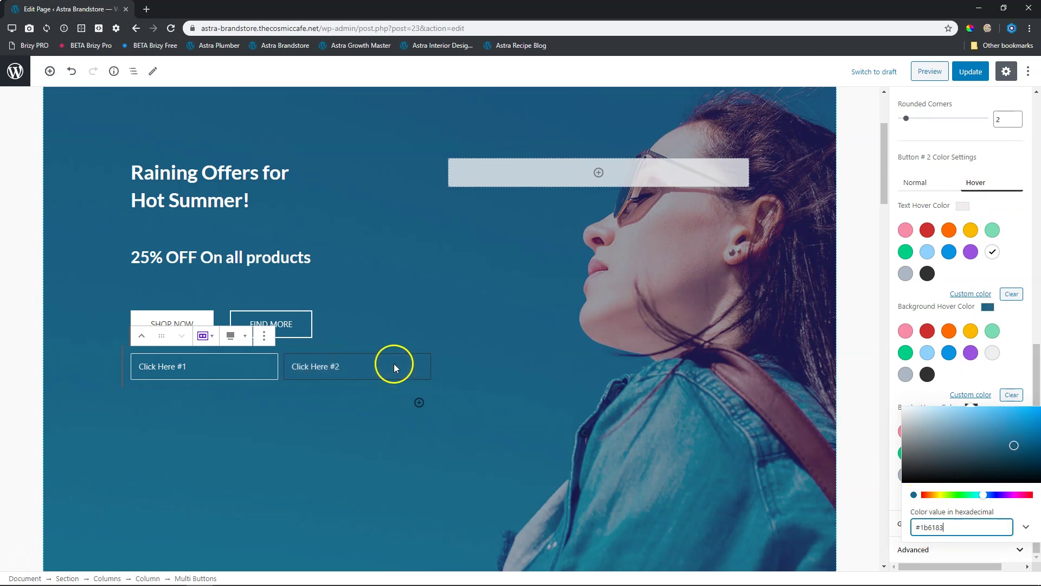
pyautogui.click(1012, 368)
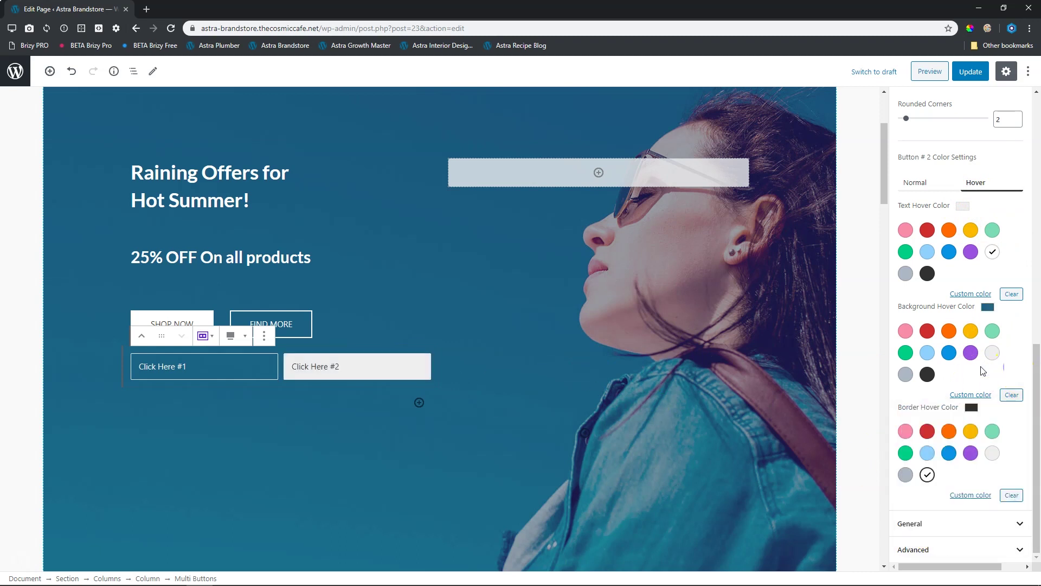
pyautogui.click(993, 453)
pyautogui.click(558, 353)
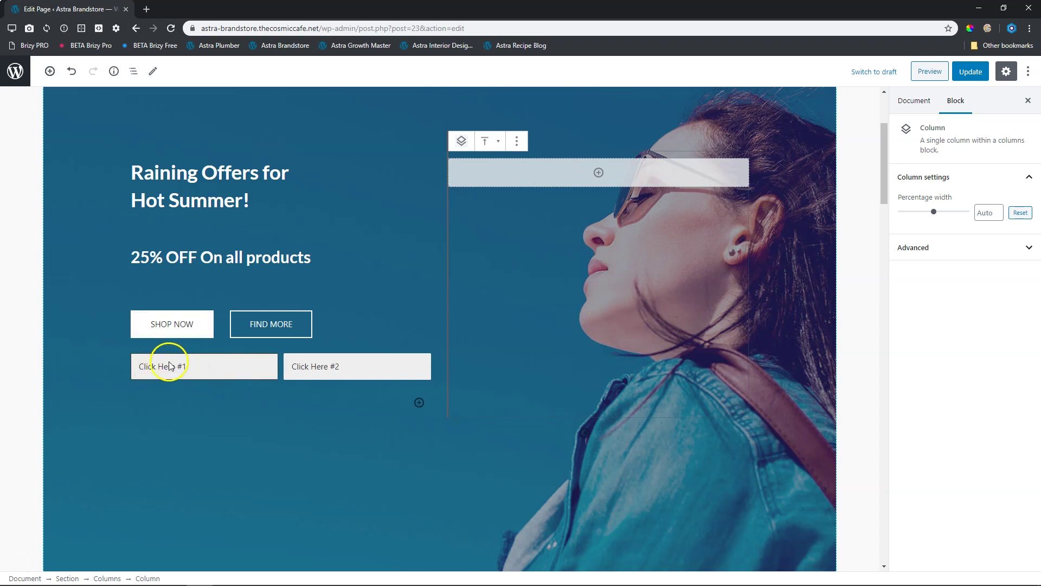
pyautogui.click(187, 364)
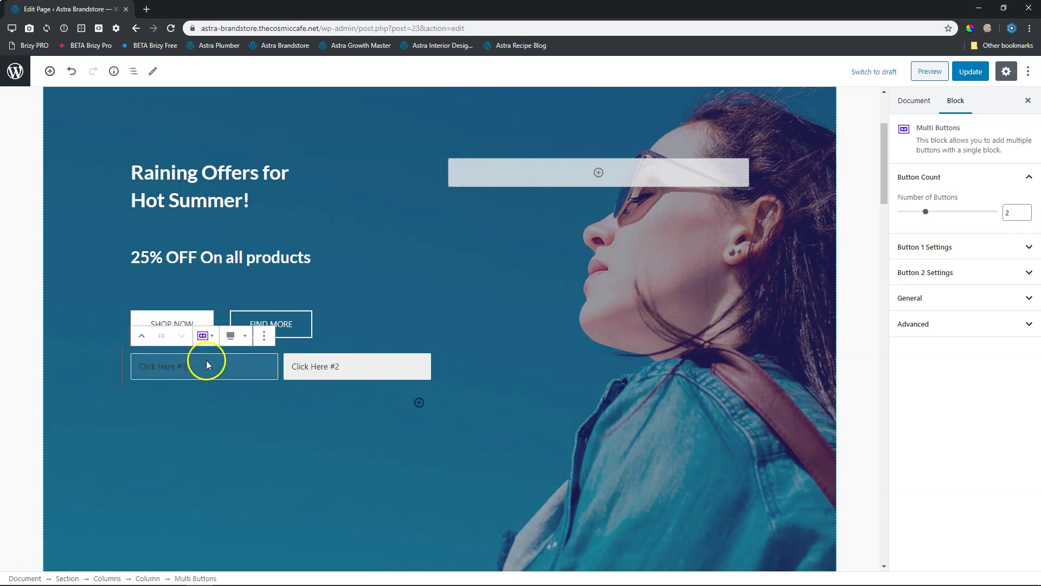
# Step: Try centre alignment, then align the two buttons to the left
pyautogui.click(231, 335)
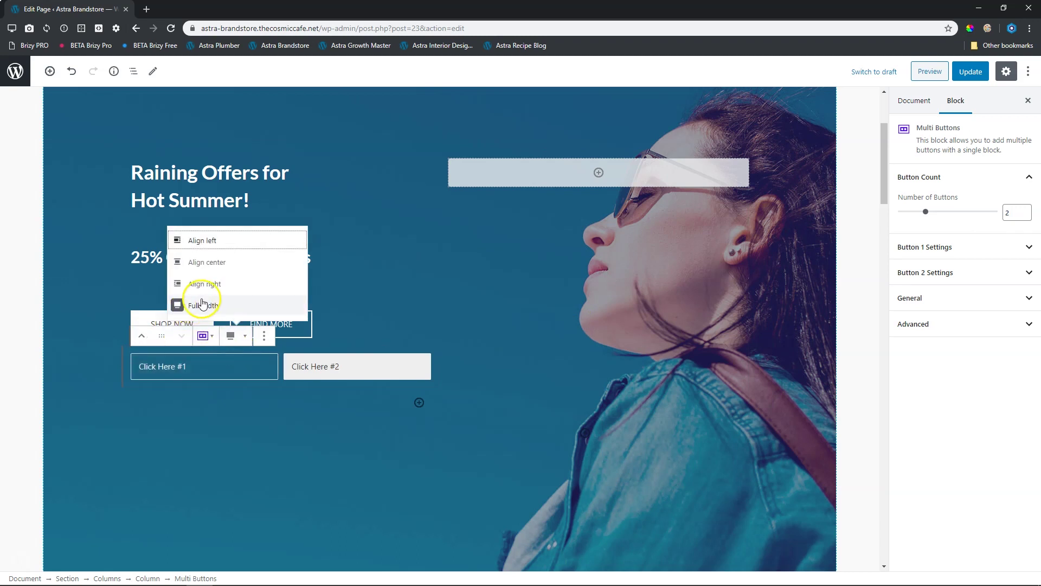
pyautogui.click(207, 262)
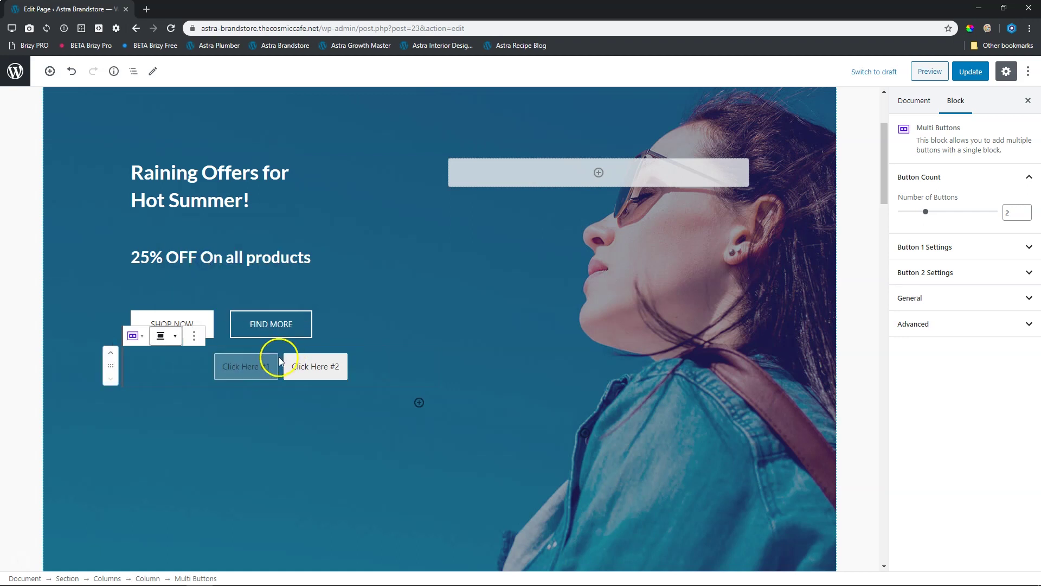
pyautogui.click(160, 336)
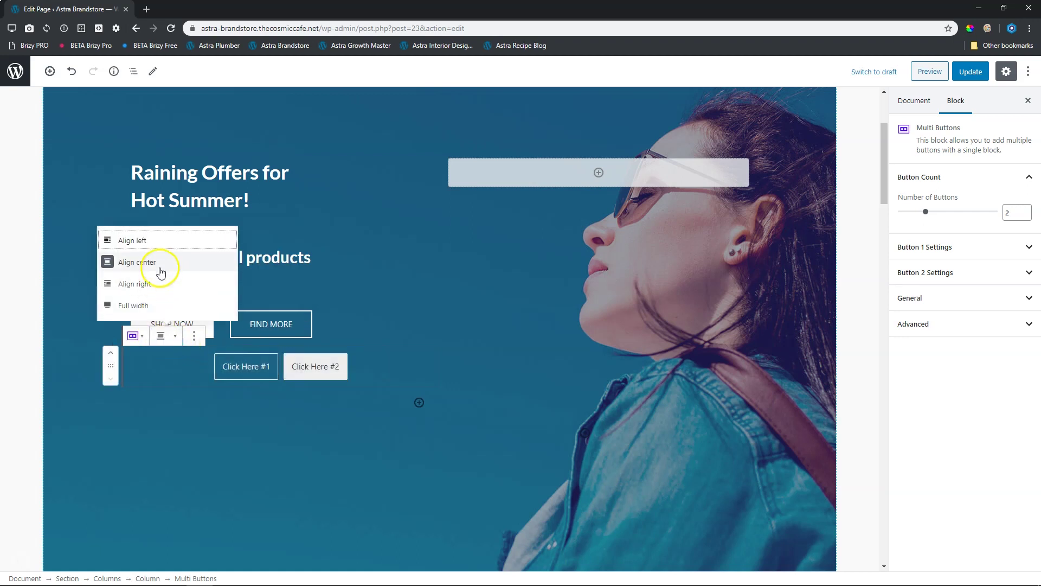
pyautogui.click(160, 242)
pyautogui.click(128, 400)
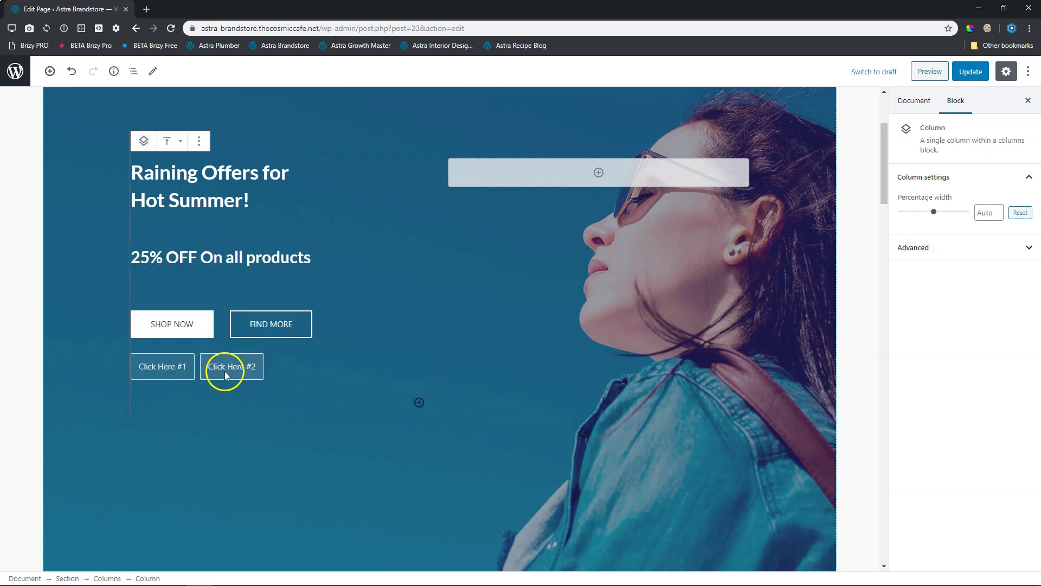
# Step: Change the button labels to BUTTON #1 and BUTTON #2
pyautogui.moveTo(158, 366); pyautogui.dragTo(169, 365)
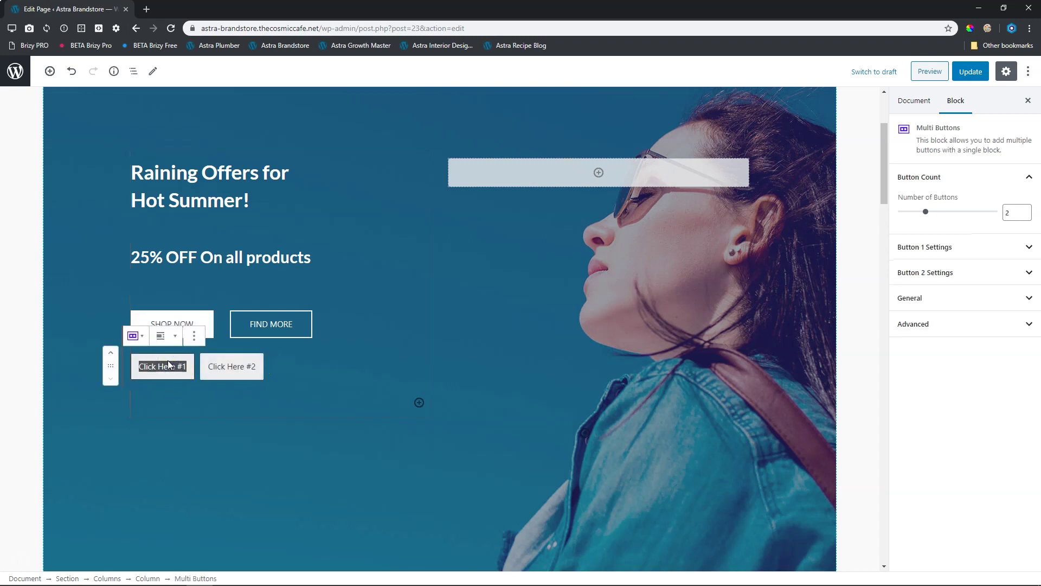
pyautogui.write('Fior')
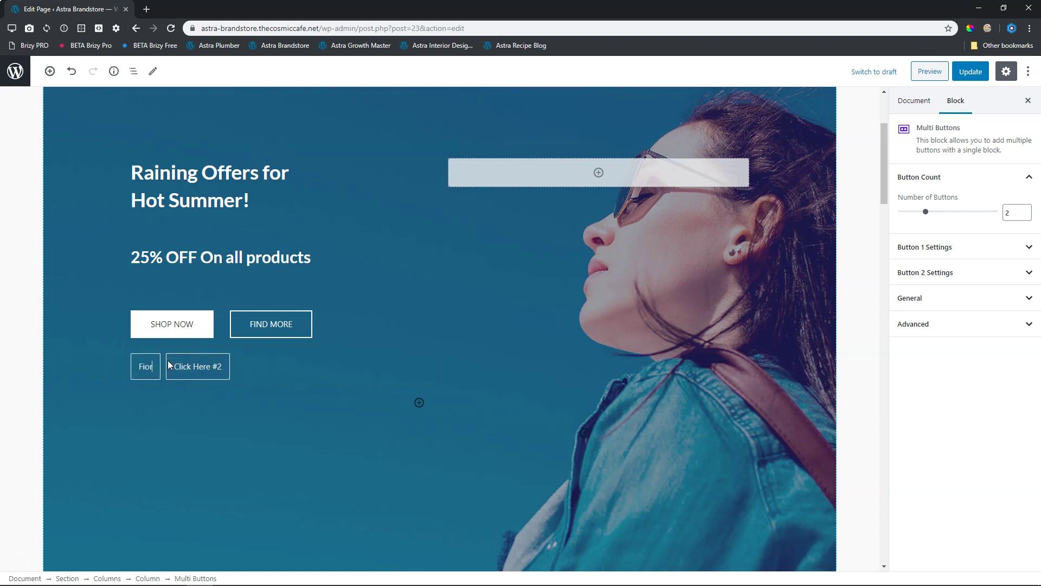
pyautogui.press('BackSpace')
pyautogui.press('BackSpace')
pyautogui.press('BackSpace')
pyautogui.write('BUTTON #1')
pyautogui.click(239, 373)
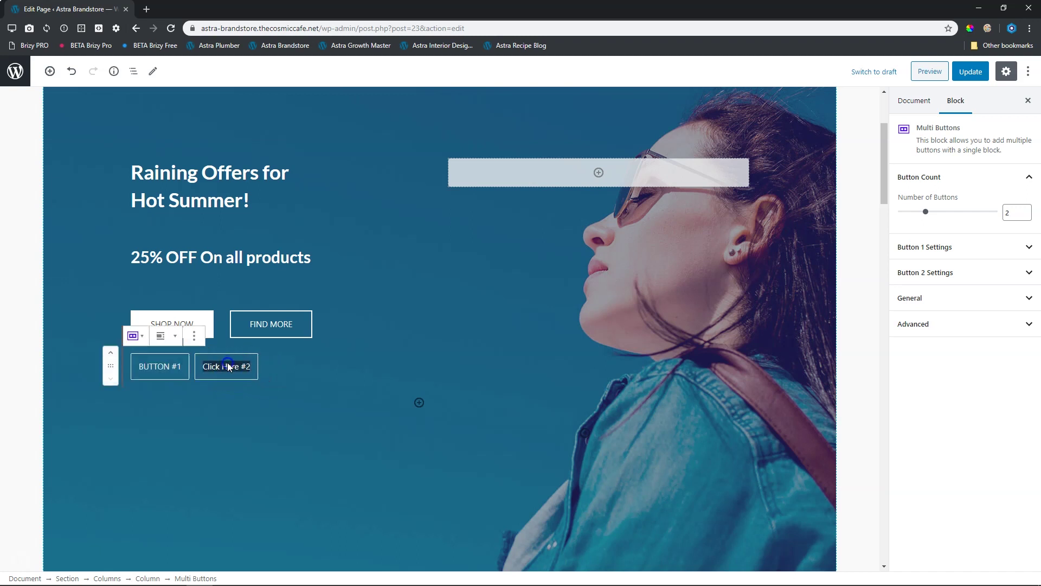
pyautogui.write('BUTTON')
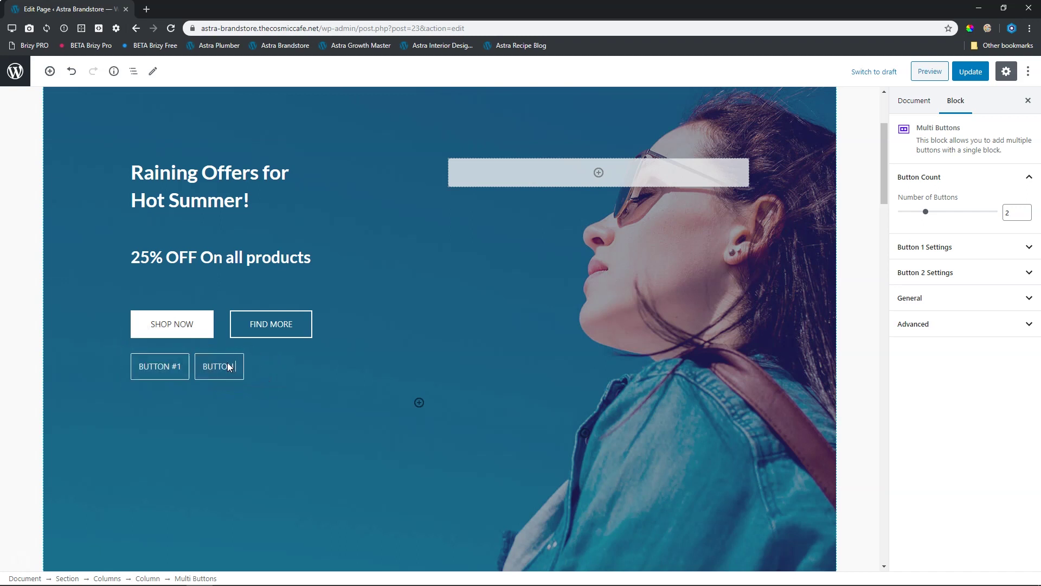
pyautogui.click(304, 460)
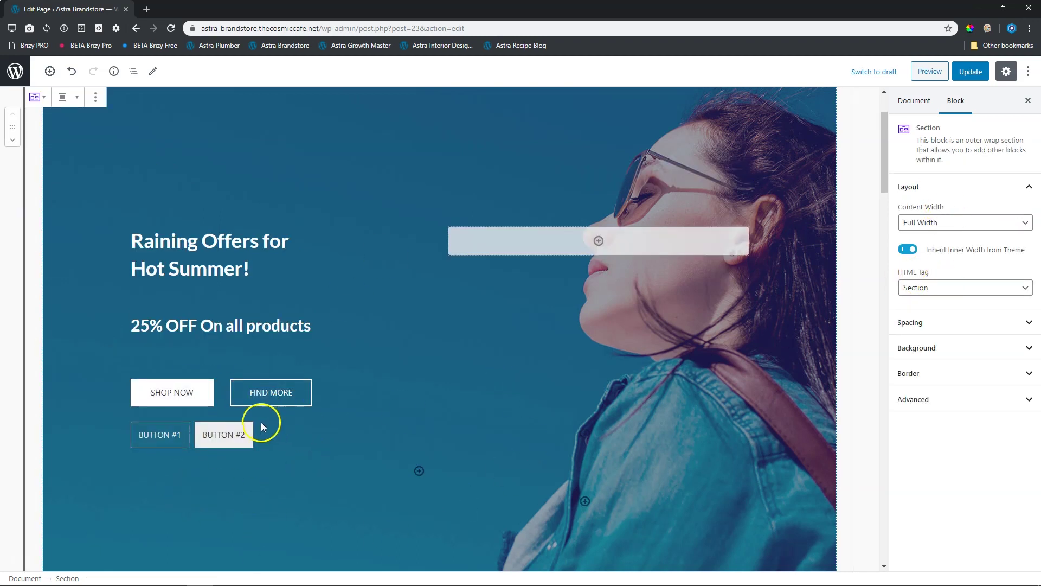
# Step: In the Multi Buttons General settings, choose Helvetica and drag the button gap to 30
pyautogui.click(206, 441)
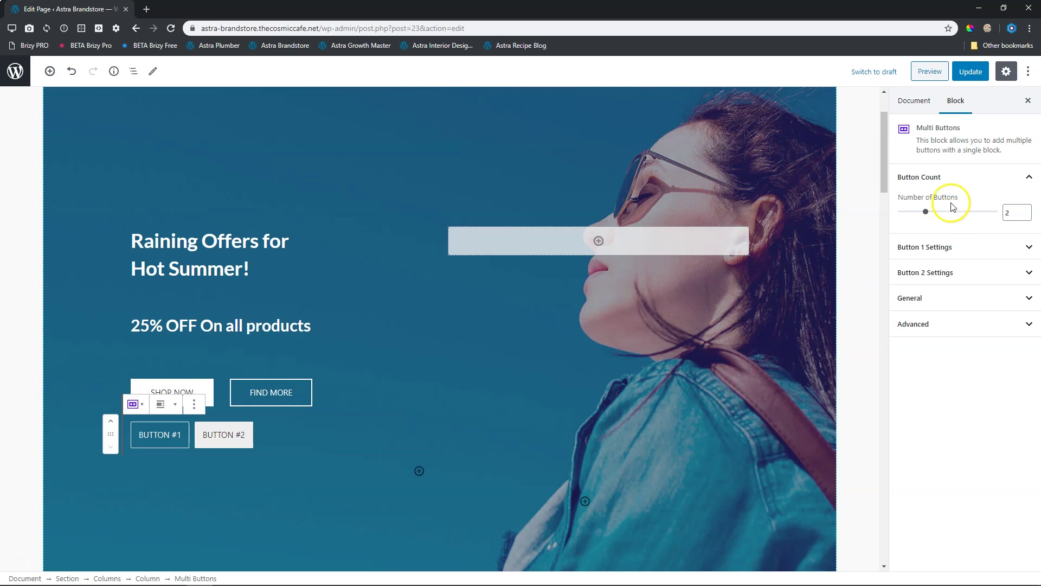
pyautogui.click(932, 179)
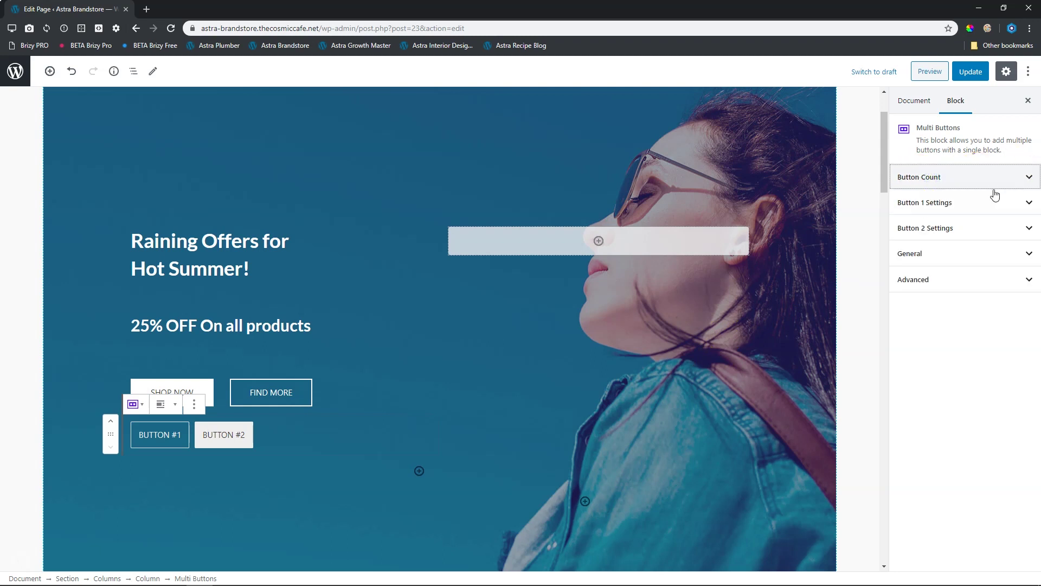
pyautogui.click(935, 177)
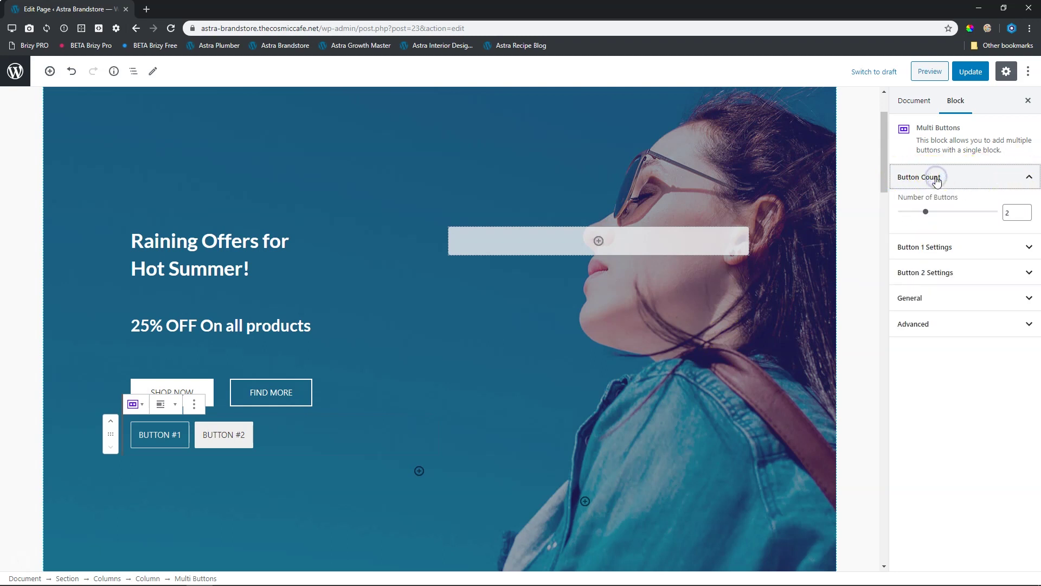
pyautogui.click(1013, 212)
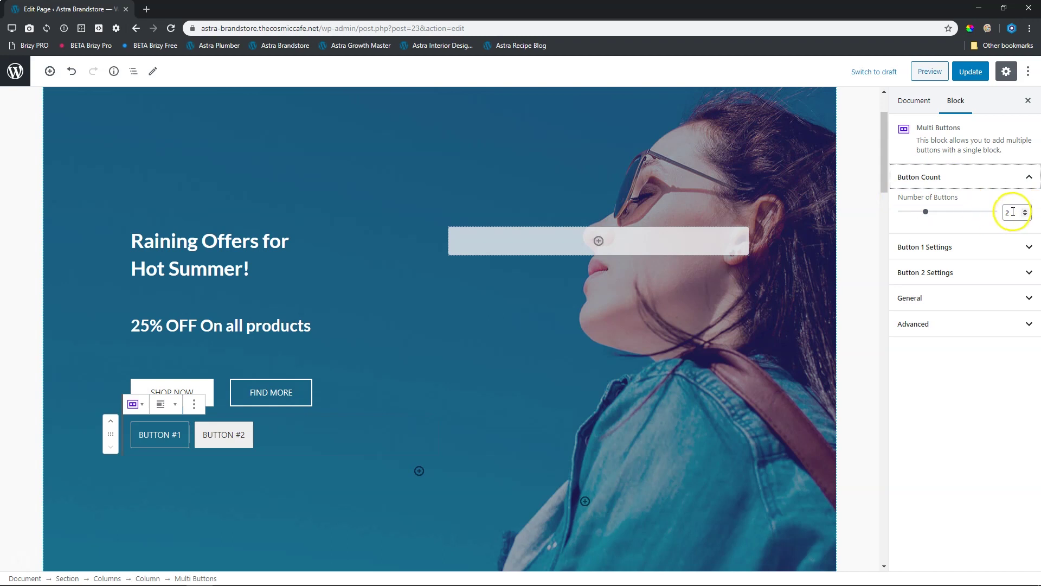
pyautogui.click(1023, 185)
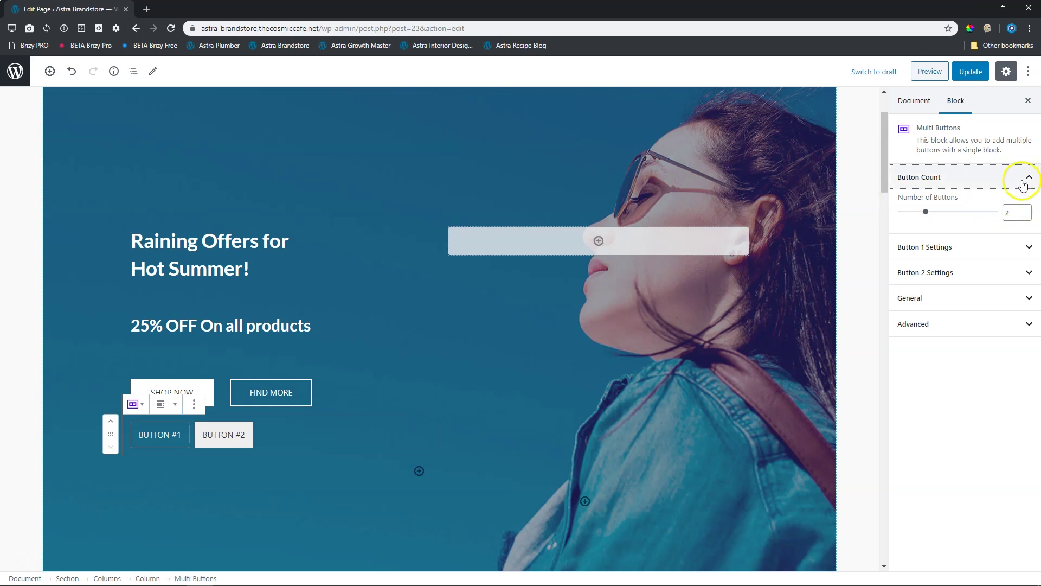
pyautogui.click(1023, 200)
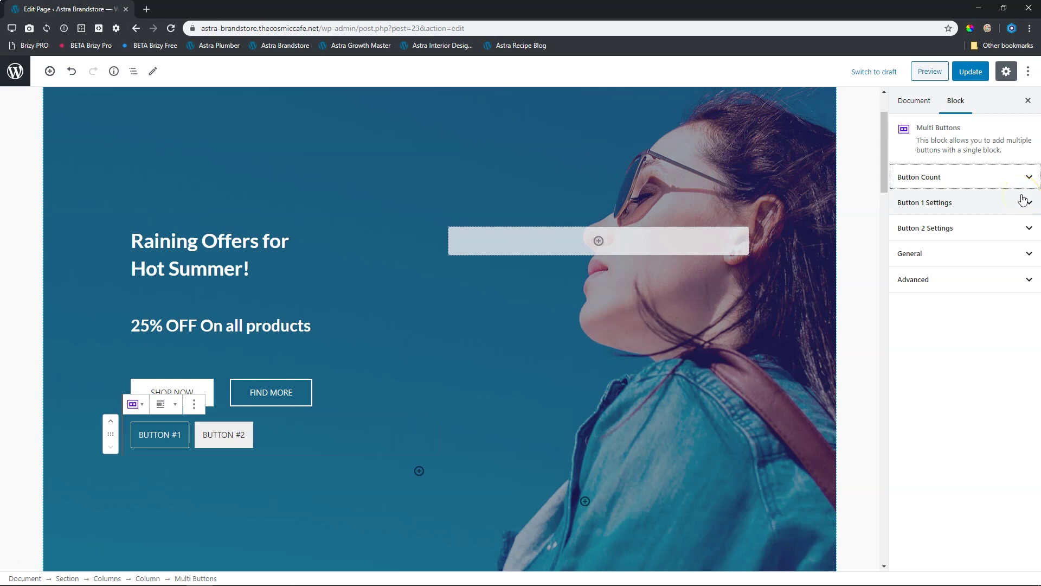
pyautogui.click(929, 253)
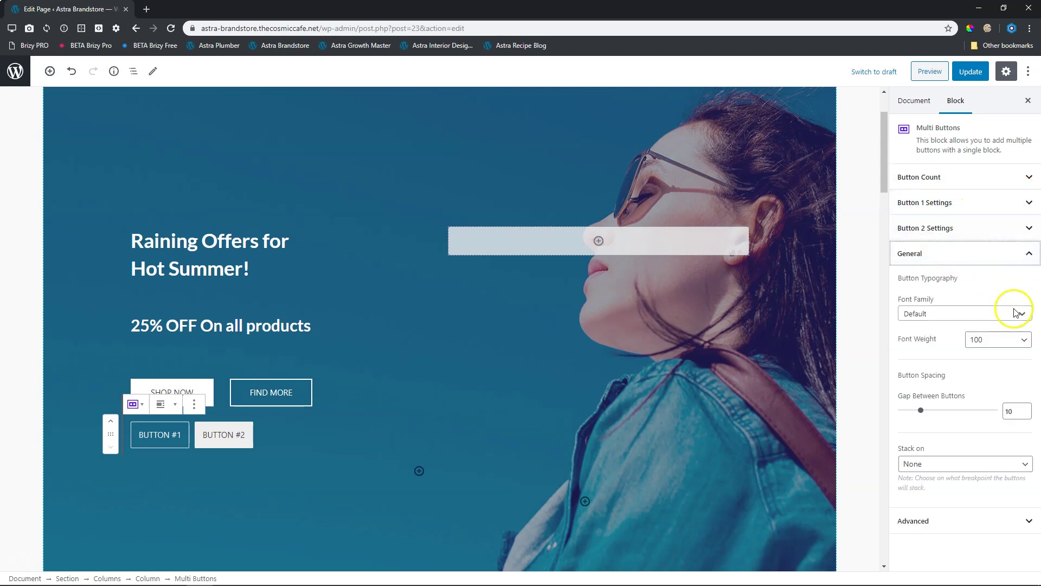
pyautogui.click(918, 314)
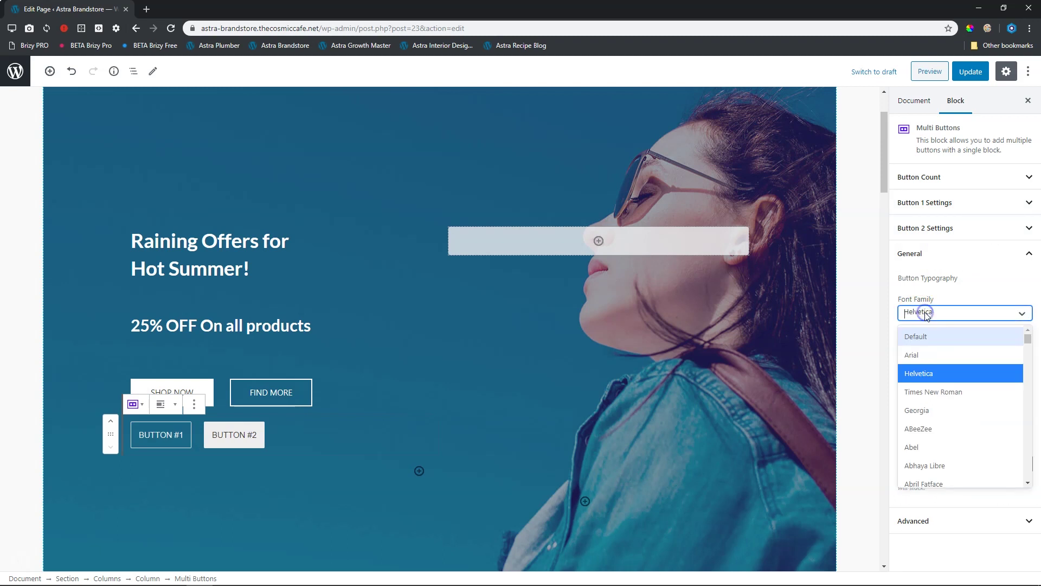
pyautogui.click(923, 372)
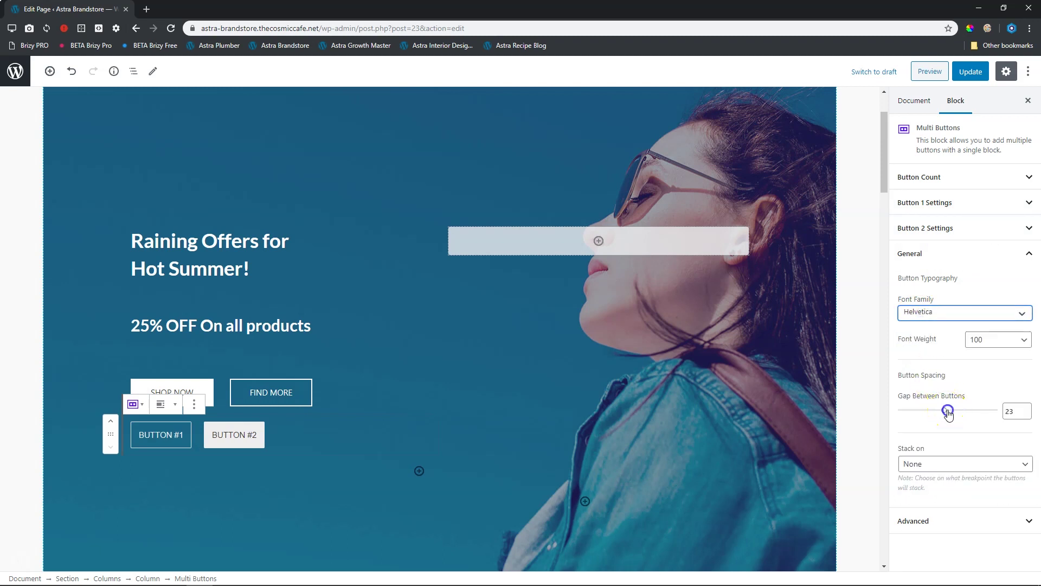
pyautogui.moveTo(944, 410); pyautogui.dragTo(957, 414)
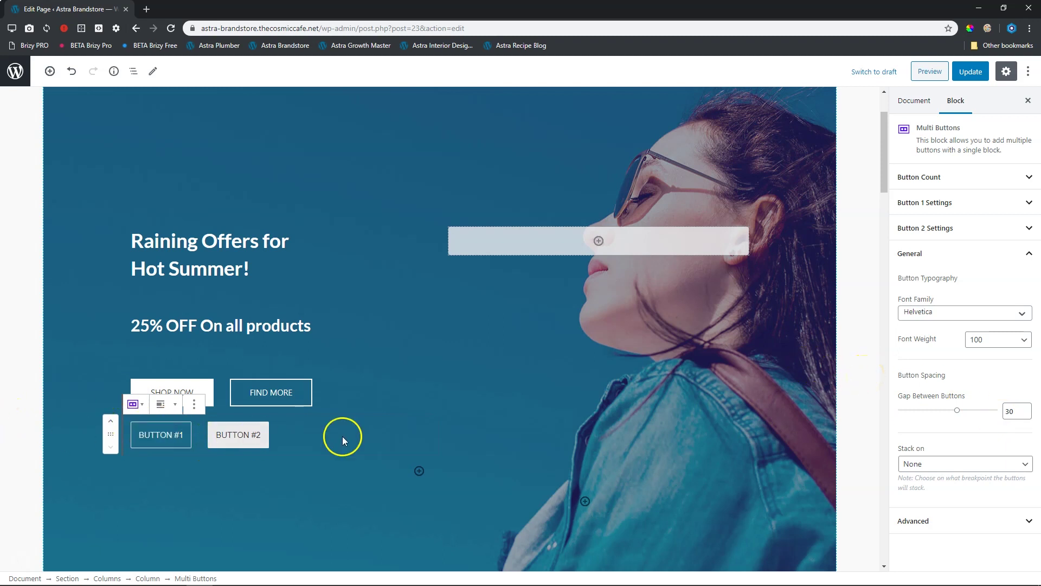
# Step: Set BUTTON #1's padding to 15 vertical and 40 horizontal
pyautogui.click(952, 256)
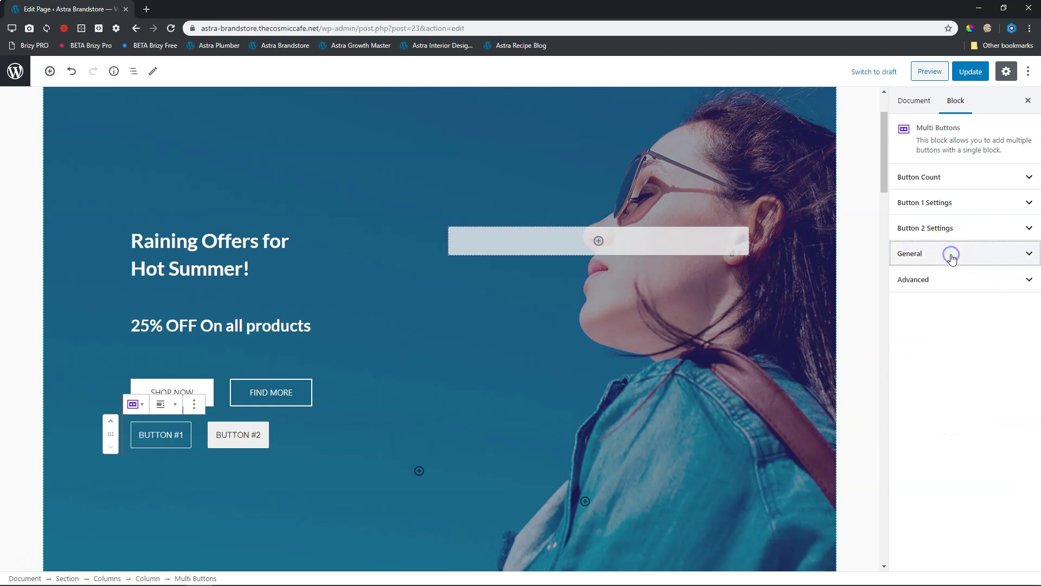
pyautogui.click(959, 211)
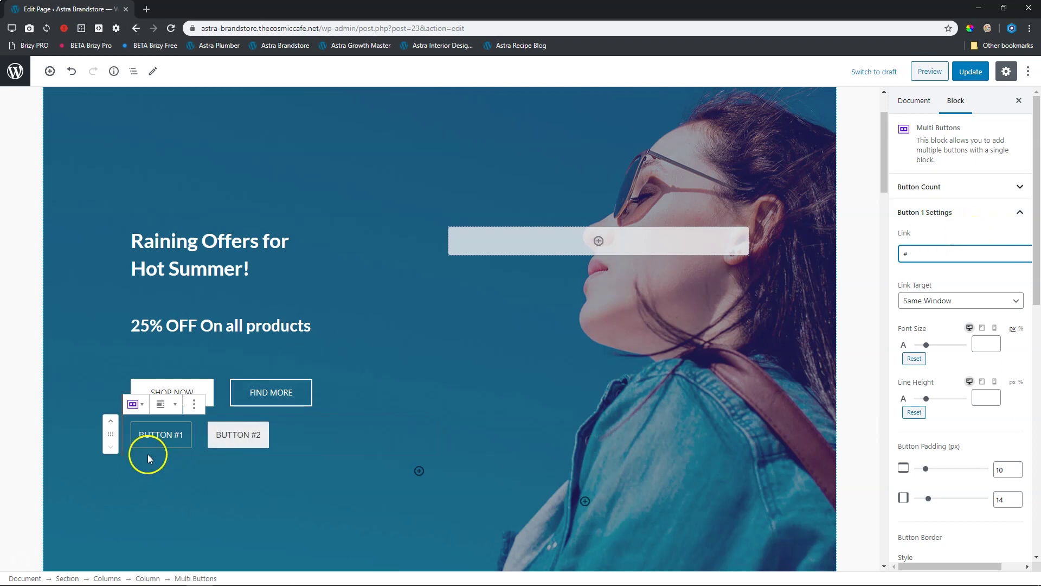
pyautogui.doubleClick(1008, 474)
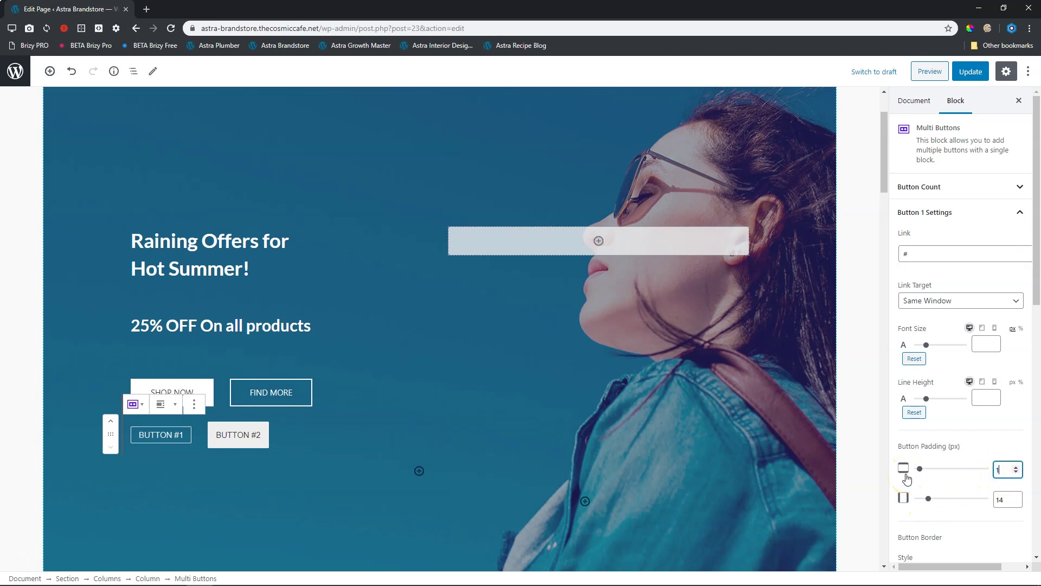
pyautogui.write('15')
pyautogui.doubleClick(1003, 500)
pyautogui.write('40')
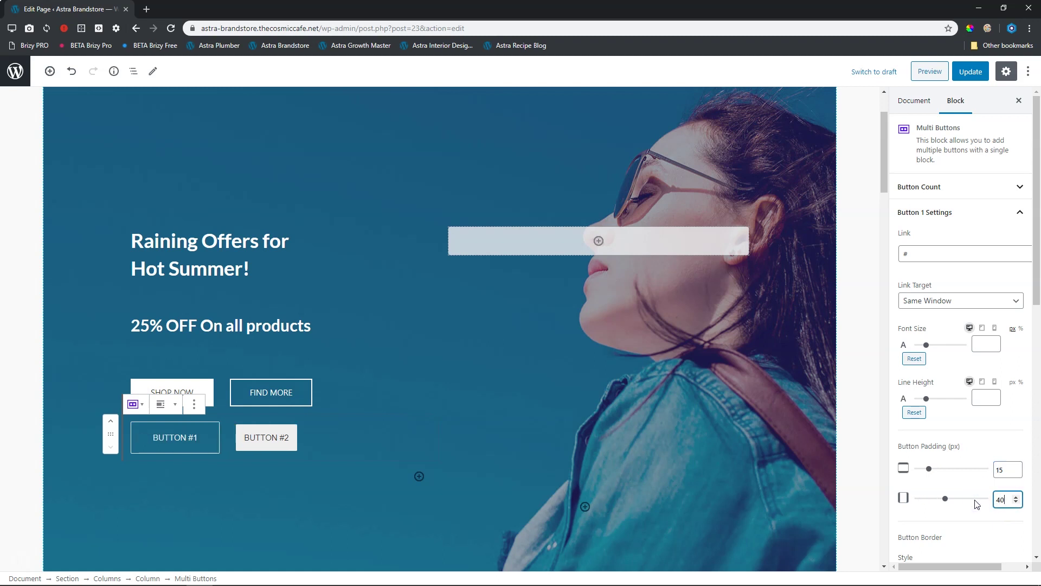
pyautogui.click(226, 495)
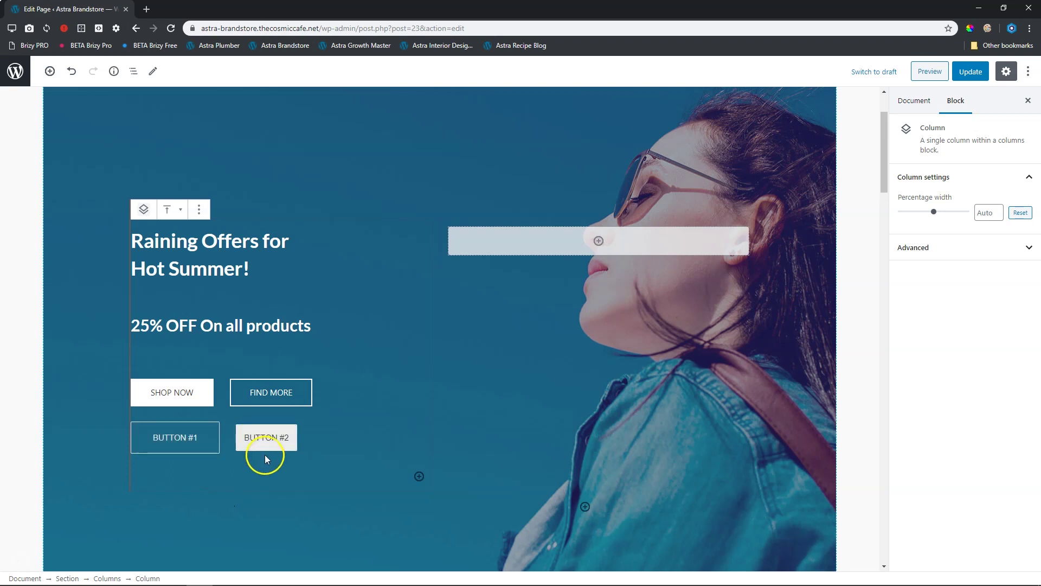
# Step: Give BUTTON #2 the same 15 and 40 padding
pyautogui.click(271, 443)
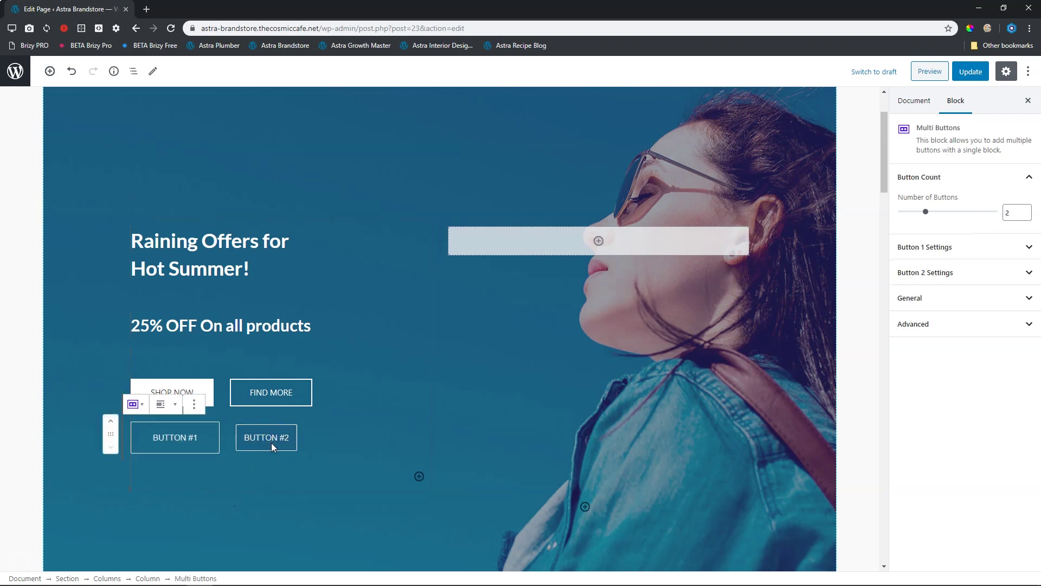
pyautogui.click(992, 273)
pyautogui.scroll(-6, 984, 379)
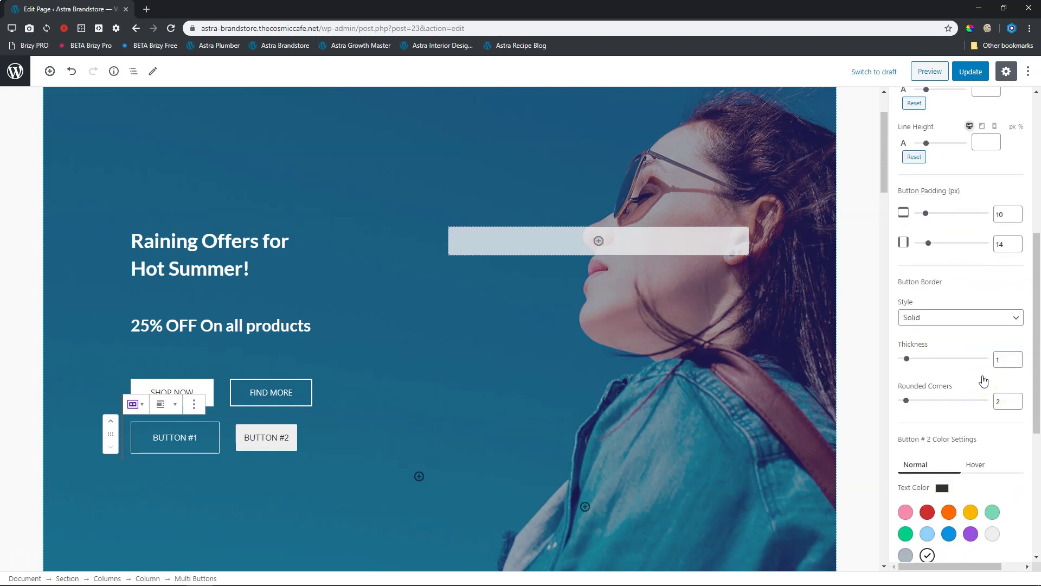
pyautogui.scroll(3, 981, 372)
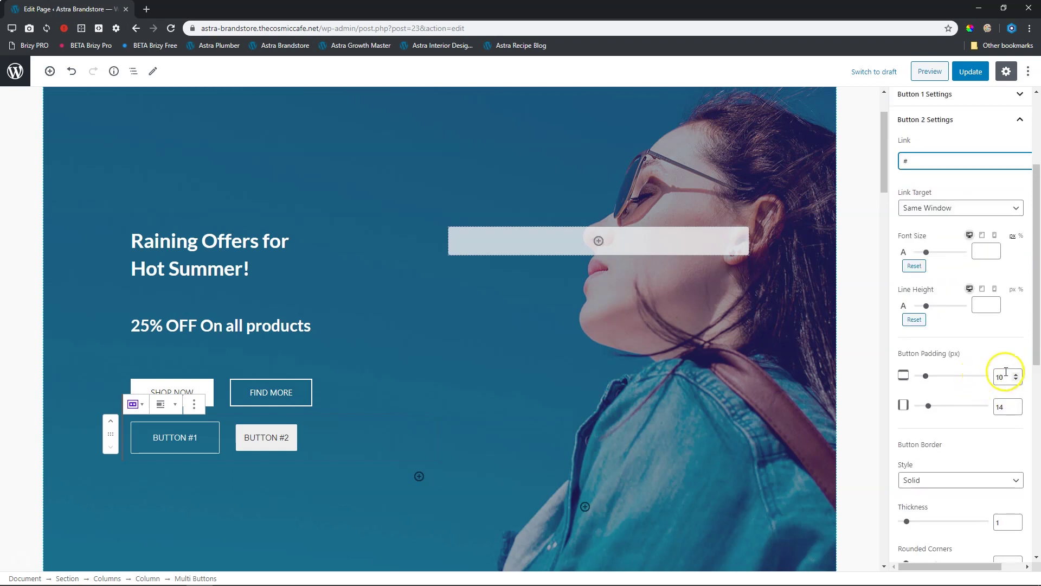
pyautogui.moveTo(1003, 377); pyautogui.dragTo(980, 380)
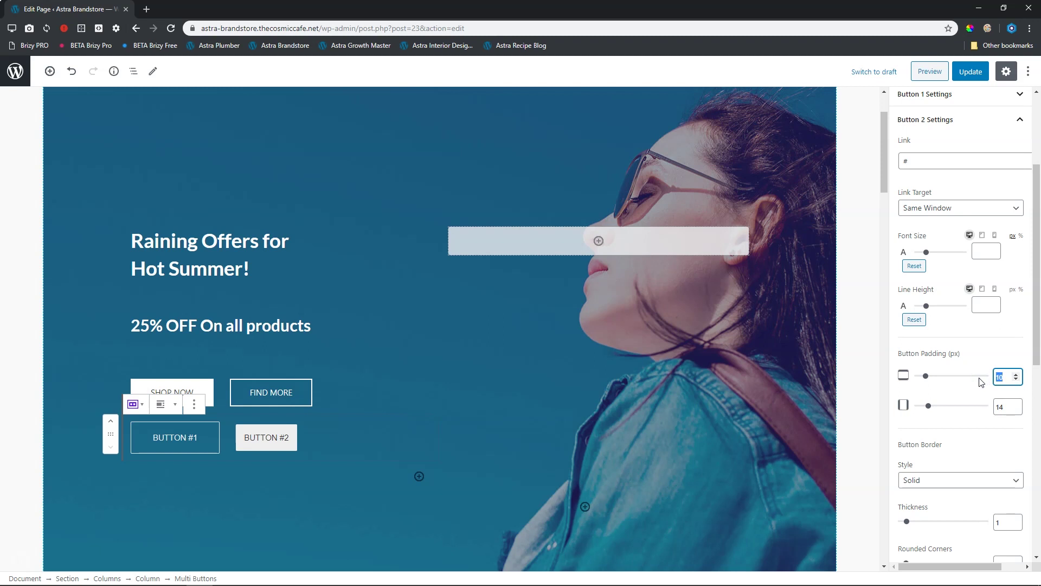
pyautogui.write('15')
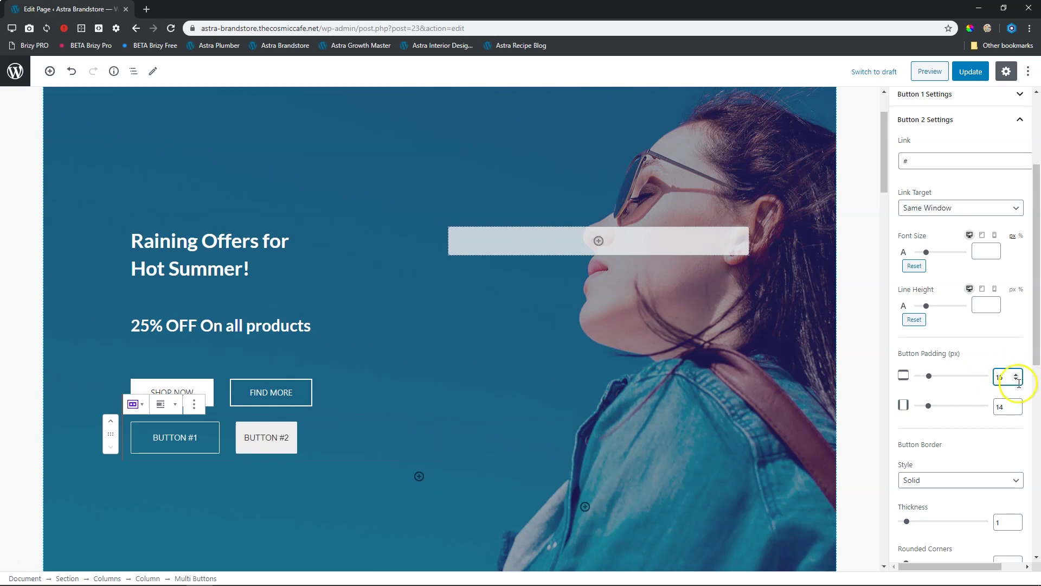
pyautogui.click(1007, 410)
pyautogui.write('40')
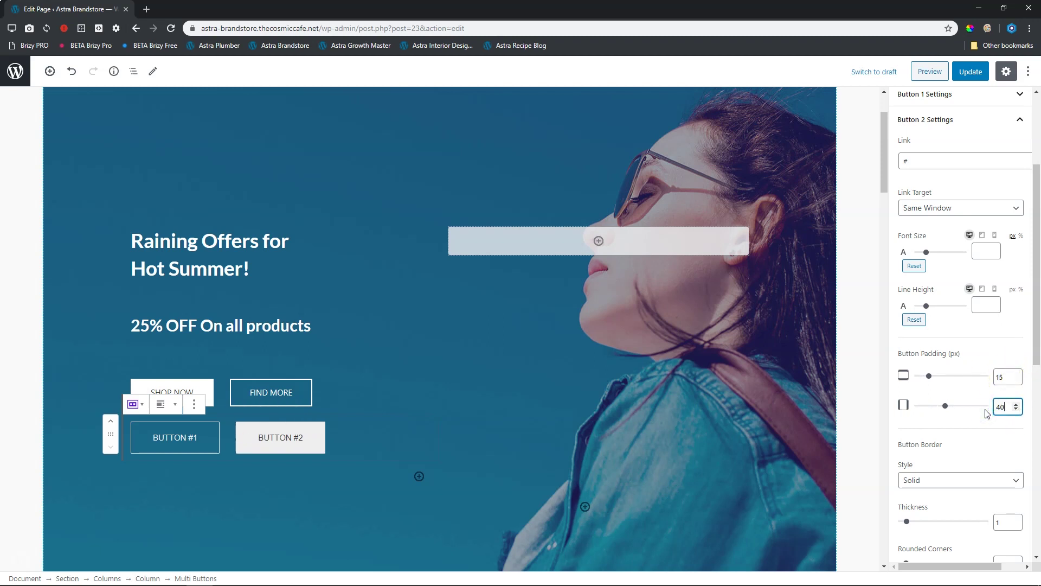
pyautogui.click(1018, 350)
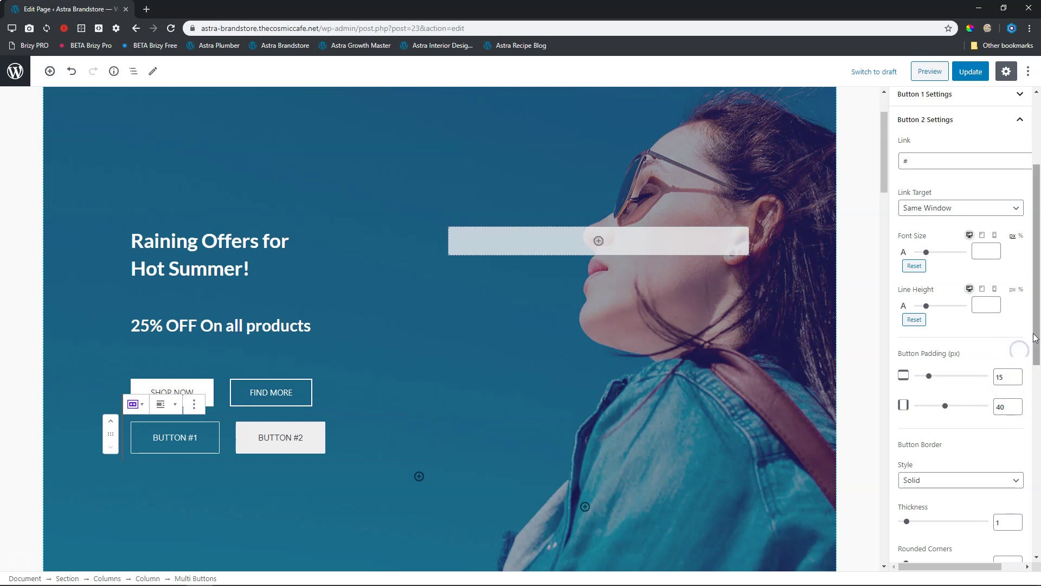
pyautogui.scroll(1, 1038, 301)
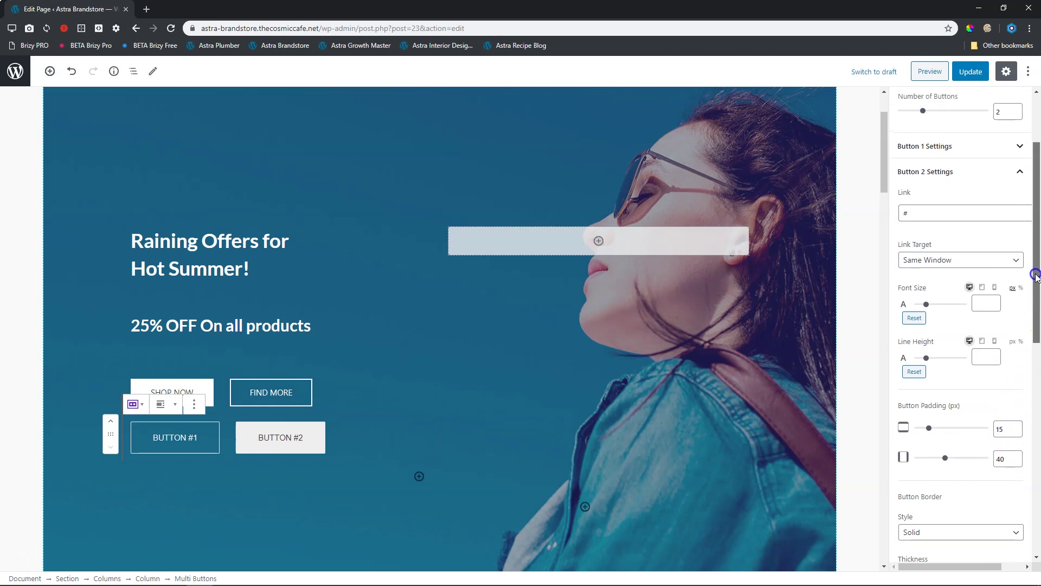
pyautogui.click(942, 169)
# Step: Change BUTTON #1's font size from 24 to 18
pyautogui.click(912, 298)
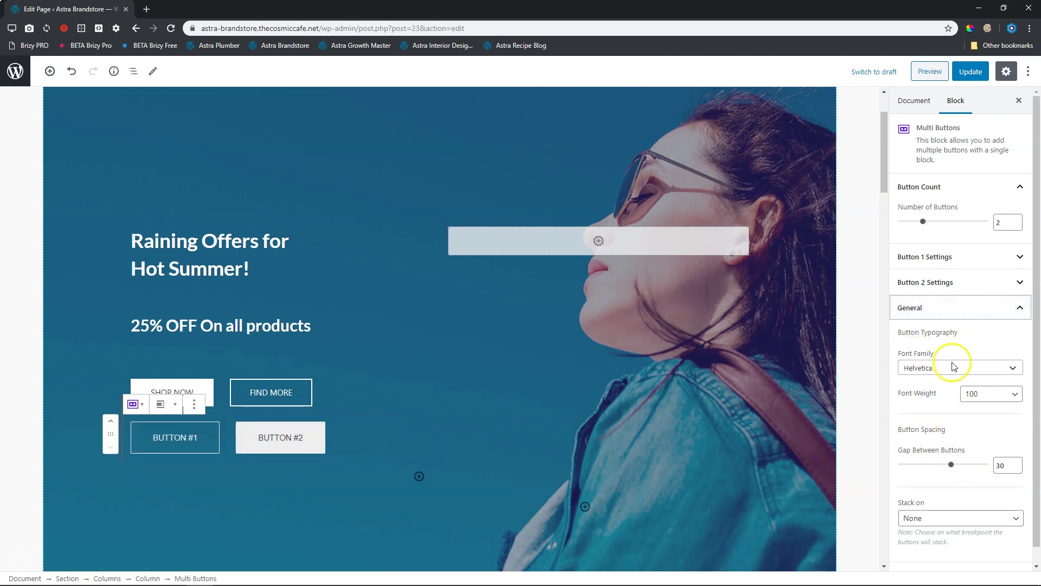
pyautogui.click(954, 194)
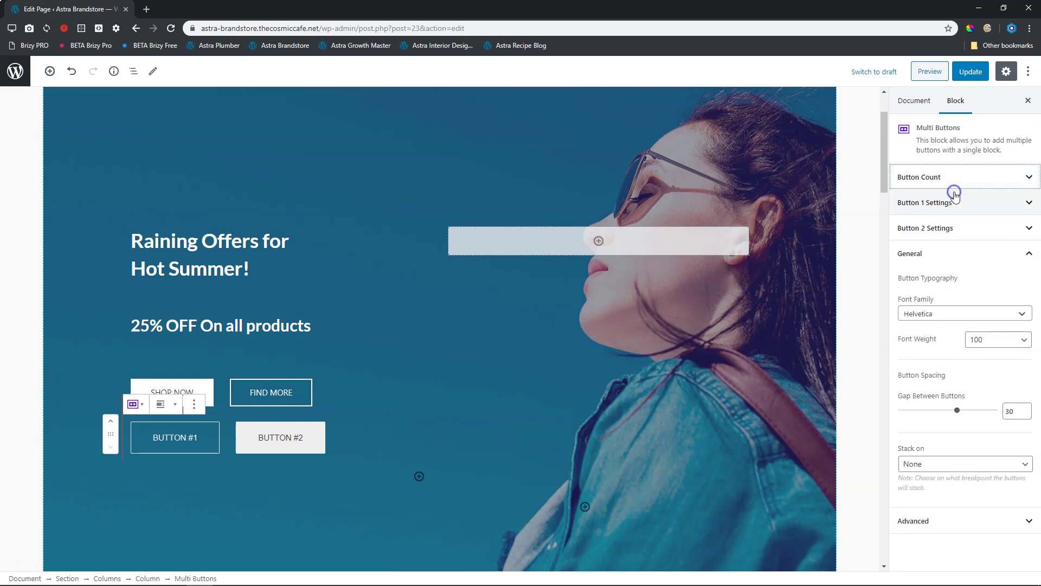
pyautogui.click(951, 236)
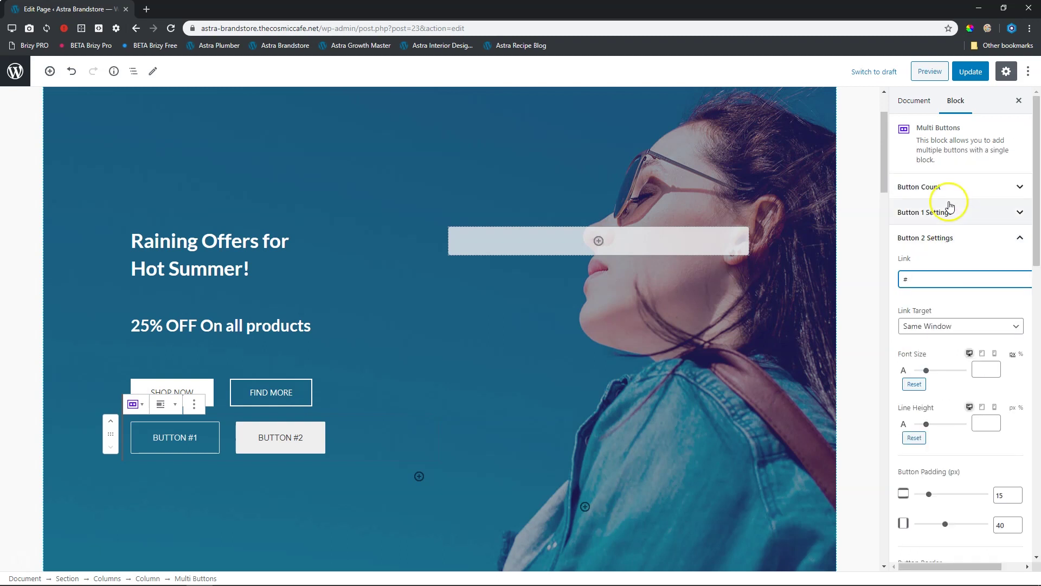
pyautogui.click(948, 218)
pyautogui.click(1038, 237)
pyautogui.scroll(-2, 1038, 238)
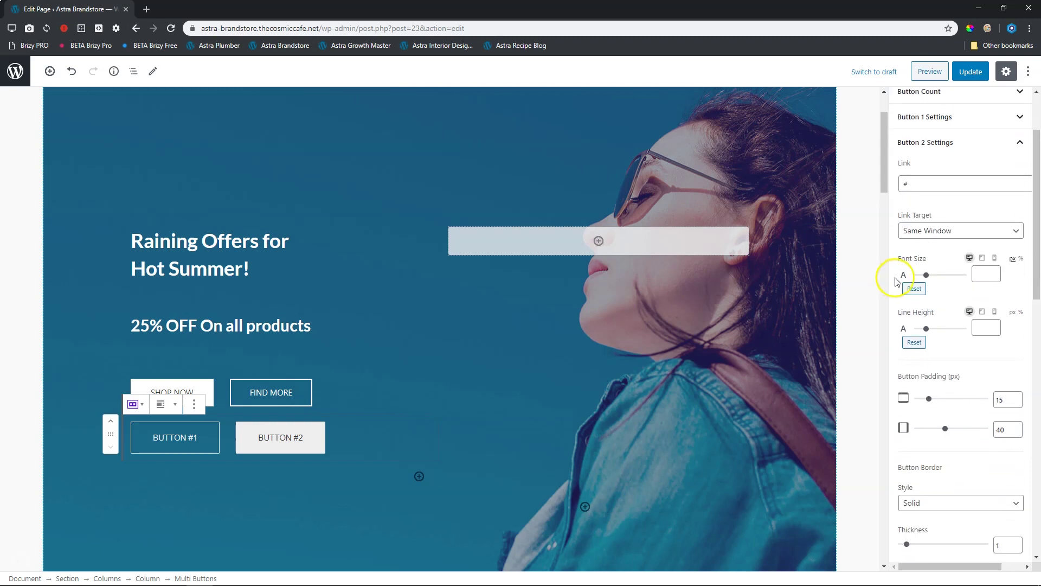
pyautogui.scroll(2, 948, 260)
pyautogui.click(943, 213)
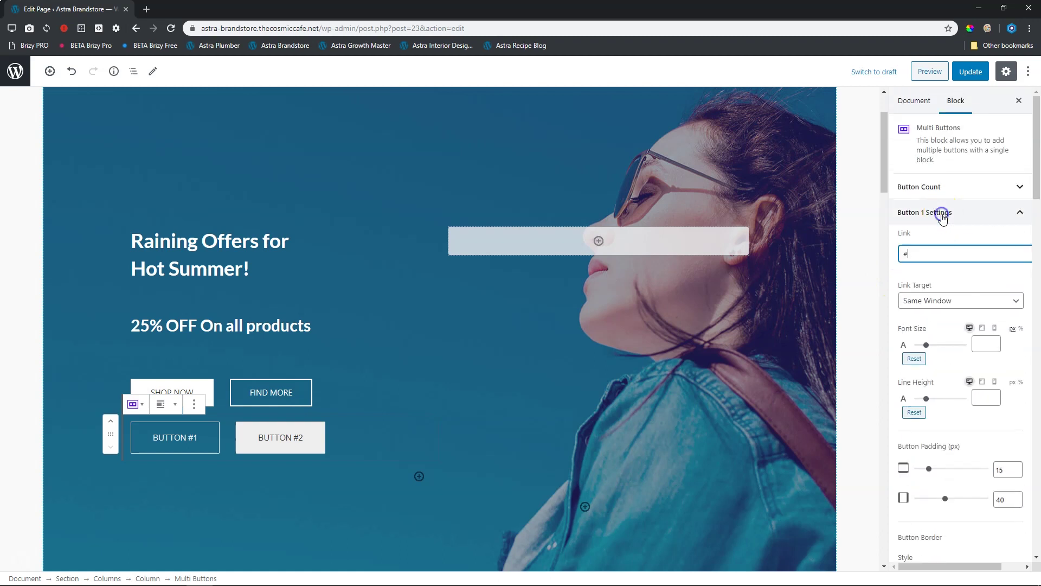
pyautogui.click(924, 347)
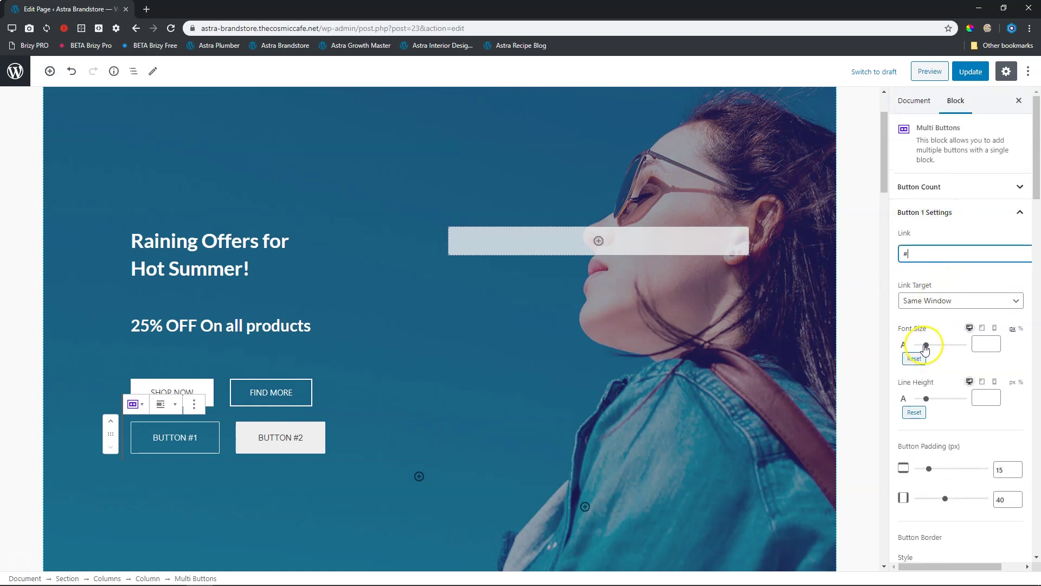
pyautogui.click(927, 346)
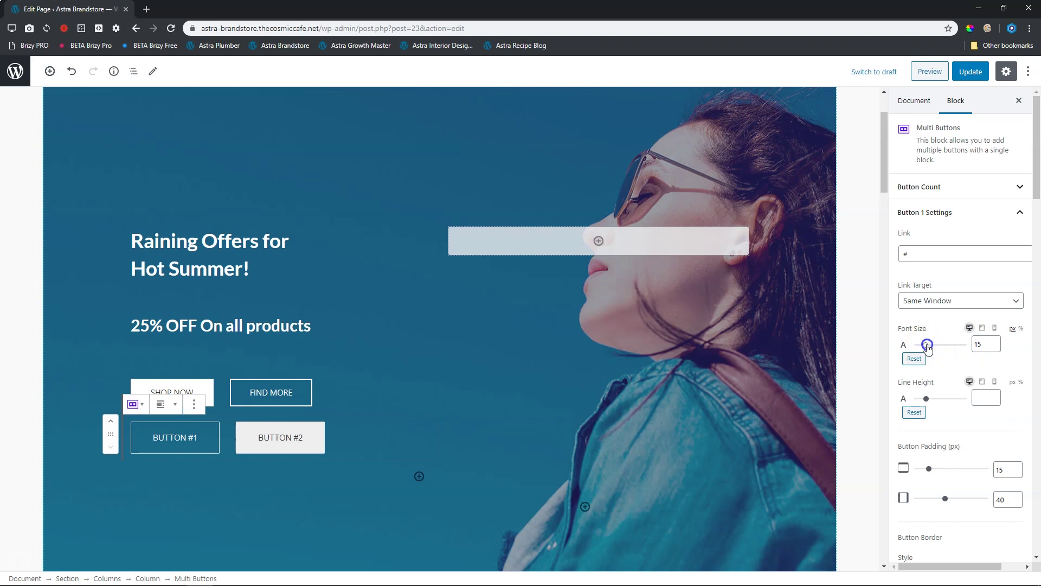
pyautogui.moveTo(928, 347); pyautogui.dragTo(930, 346)
pyautogui.click(976, 344)
pyautogui.doubleClick(977, 344)
pyautogui.write('18')
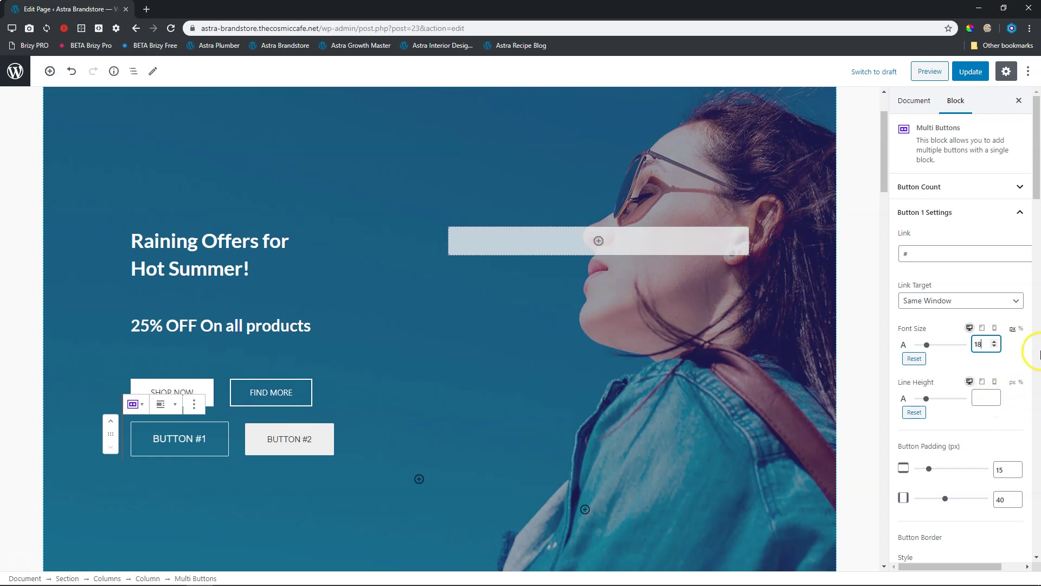
# Step: Set BUTTON #2's font size to 18
pyautogui.click(936, 212)
pyautogui.click(942, 237)
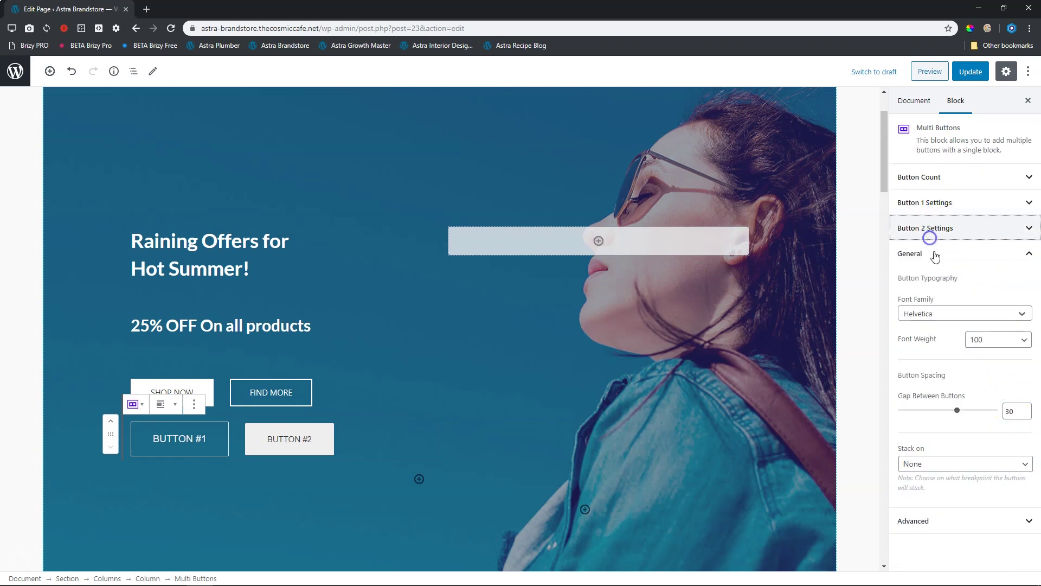
pyautogui.click(942, 231)
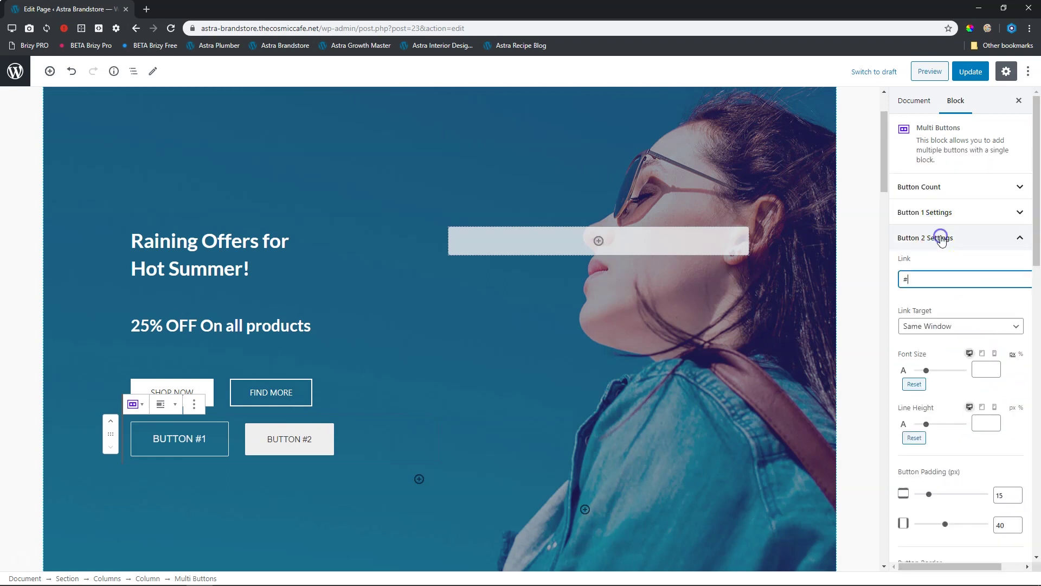
pyautogui.click(981, 371)
pyautogui.write('18')
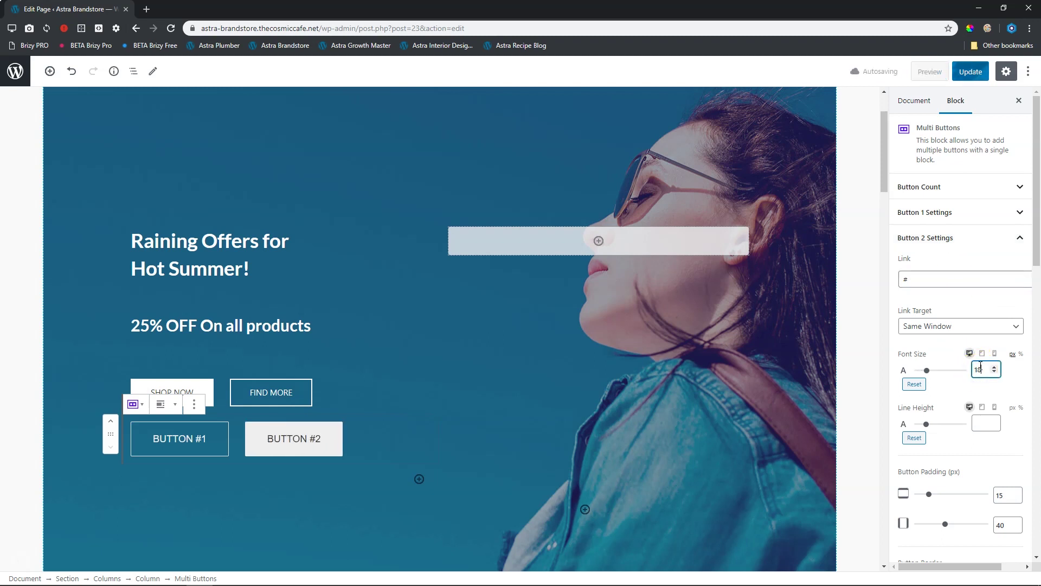
# Step: Give BUTTON #1 a solid border with thickness 2
pyautogui.click(913, 217)
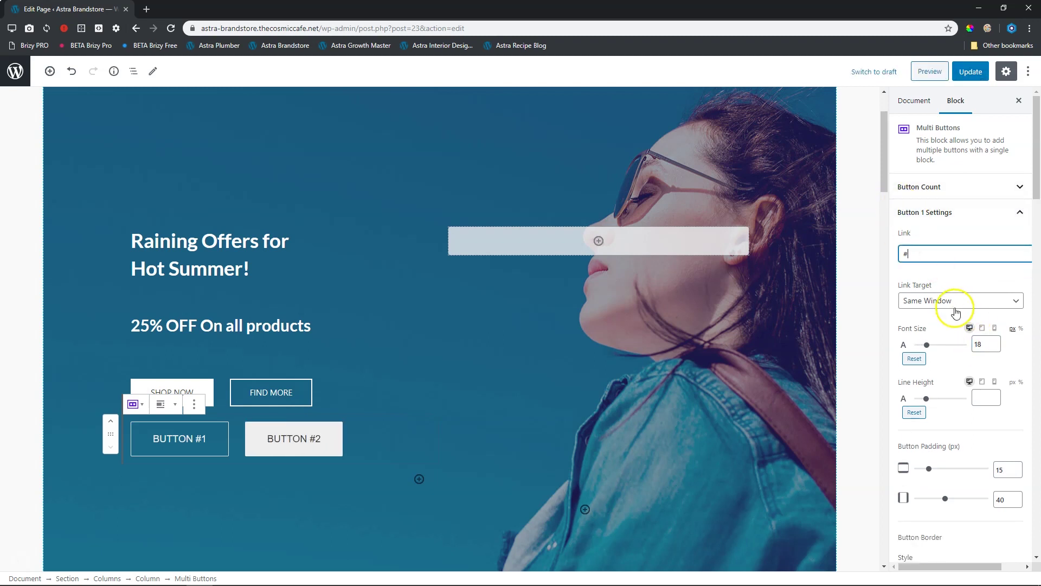
pyautogui.scroll(-4, 958, 315)
pyautogui.scroll(-2, 958, 315)
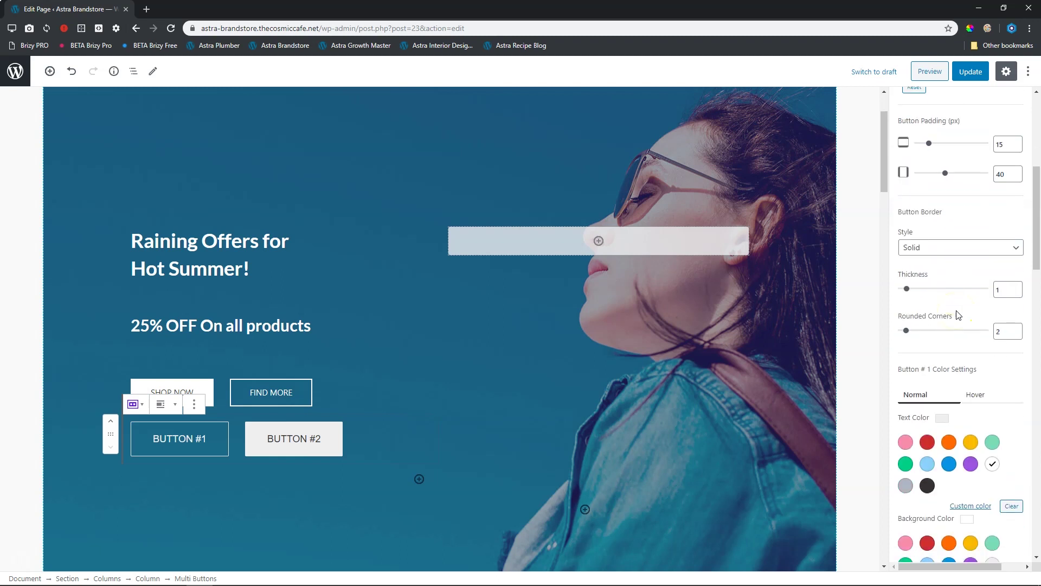
pyautogui.click(919, 247)
pyautogui.click(913, 272)
pyautogui.click(911, 292)
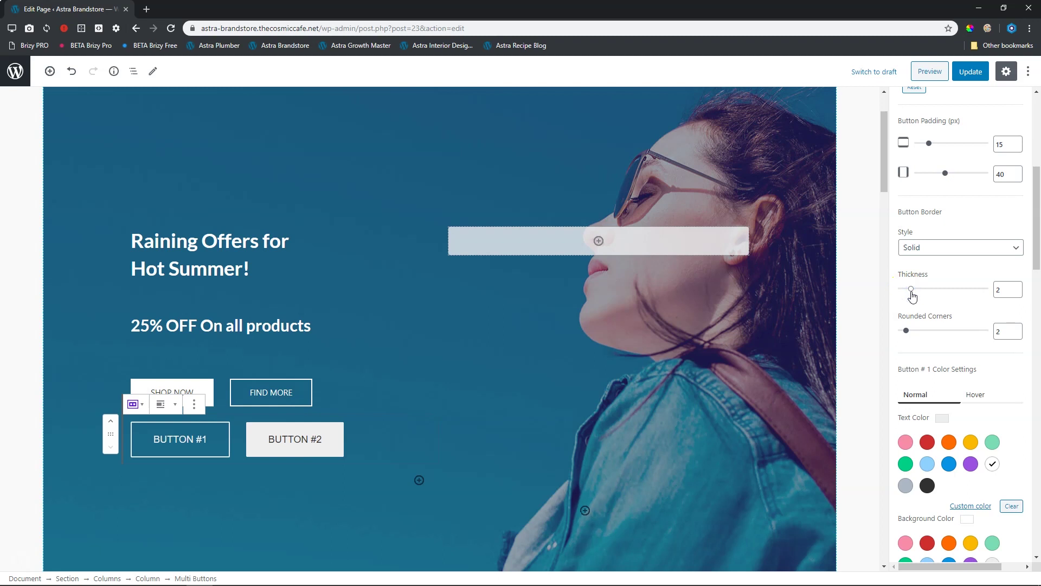
# Step: Check BUTTON #1's tablet and mobile font sizes, keeping the desktop size at 18
pyautogui.scroll(-4, 948, 309)
pyautogui.scroll(10, 931, 293)
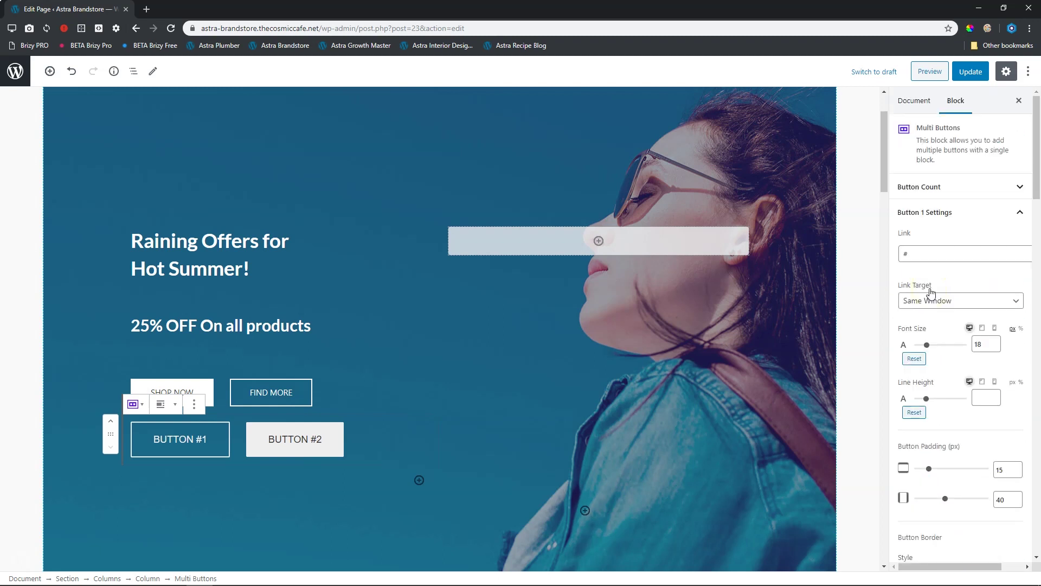
pyautogui.click(982, 328)
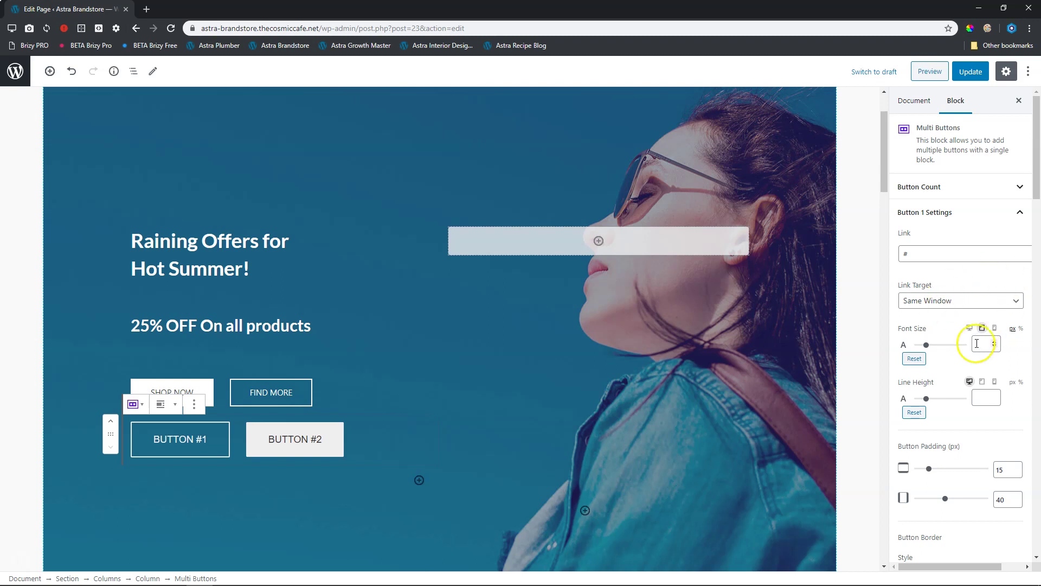
pyautogui.click(982, 328)
pyautogui.click(969, 328)
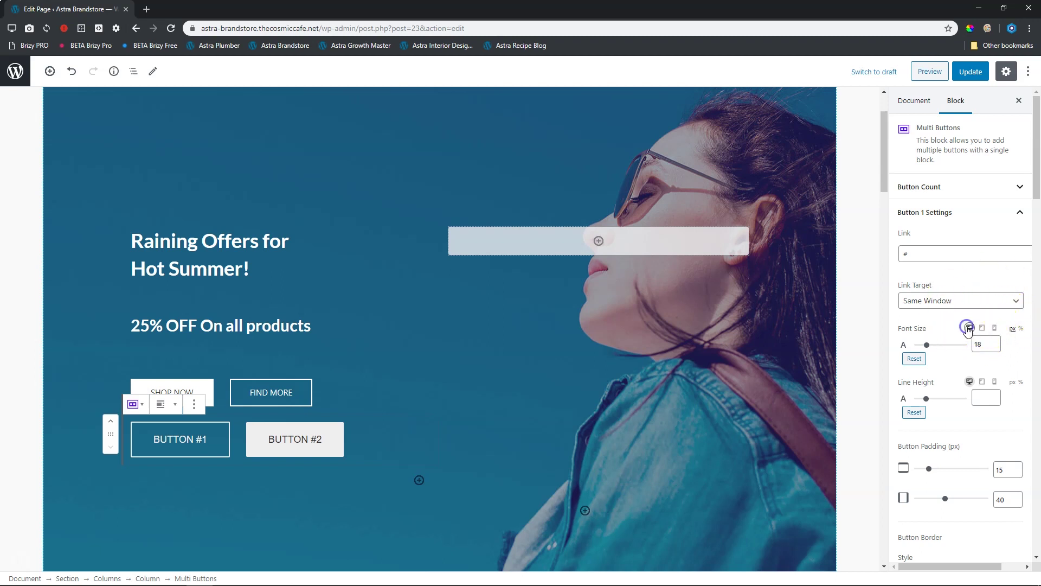
pyautogui.click(932, 213)
pyautogui.click(935, 229)
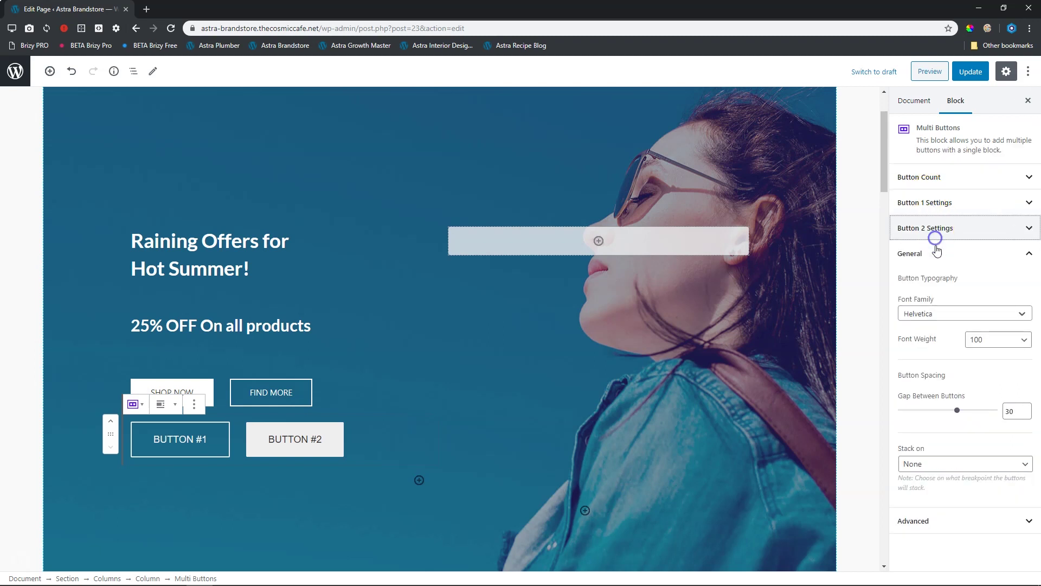
pyautogui.click(922, 232)
pyautogui.click(922, 233)
pyautogui.click(1020, 183)
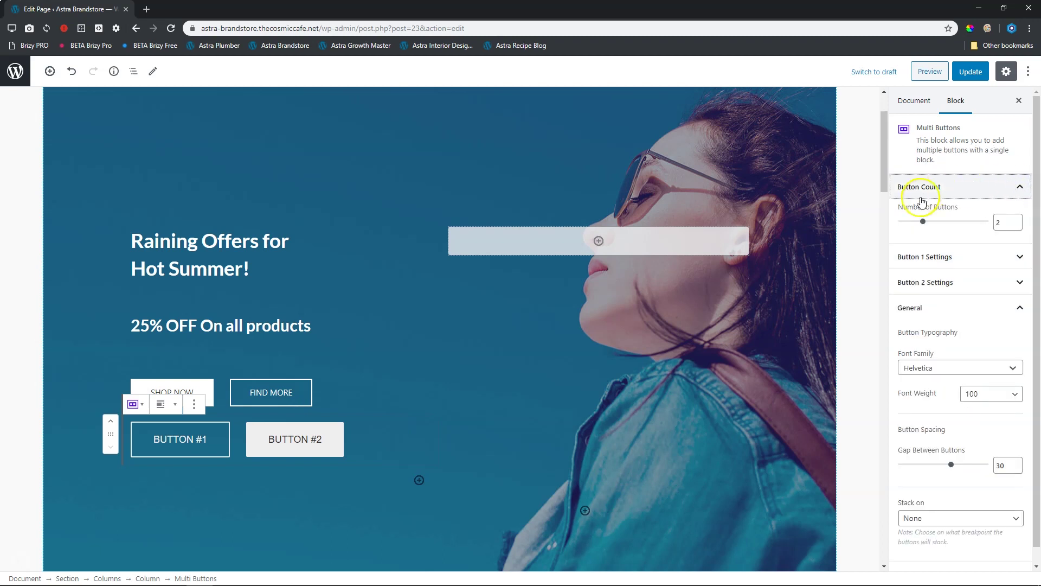
# Step: Raise Number of Buttons from 2 to 3, then inspect Button 1 and Button 3 settings
pyautogui.click(926, 224)
pyautogui.click(1016, 220)
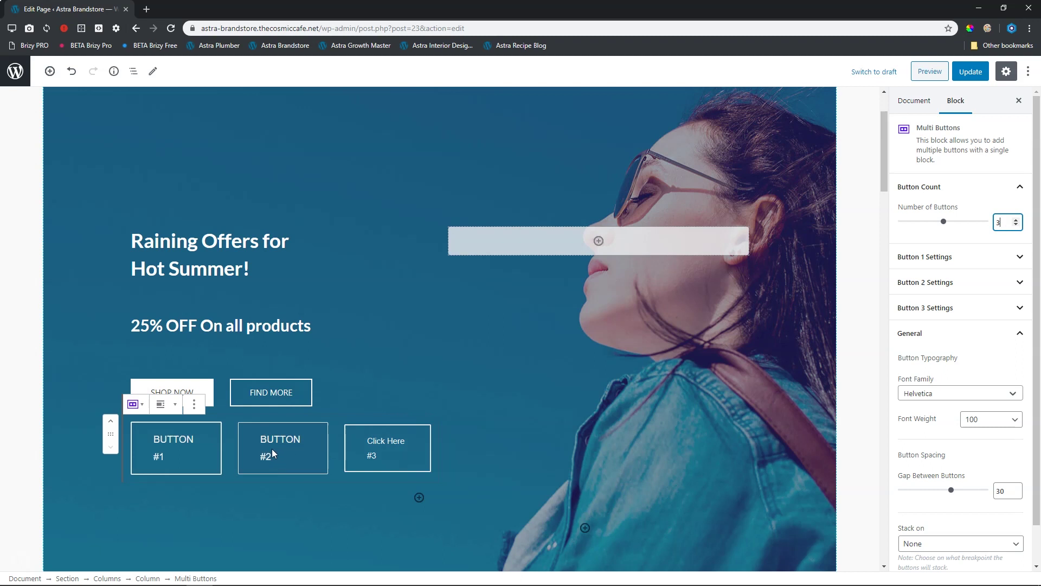
pyautogui.click(976, 257)
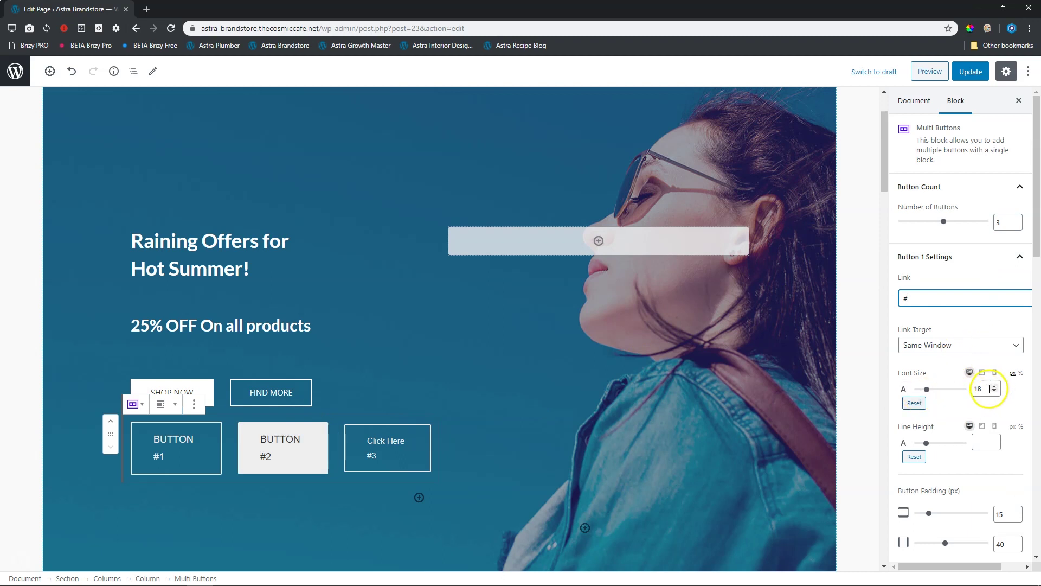
pyautogui.click(922, 258)
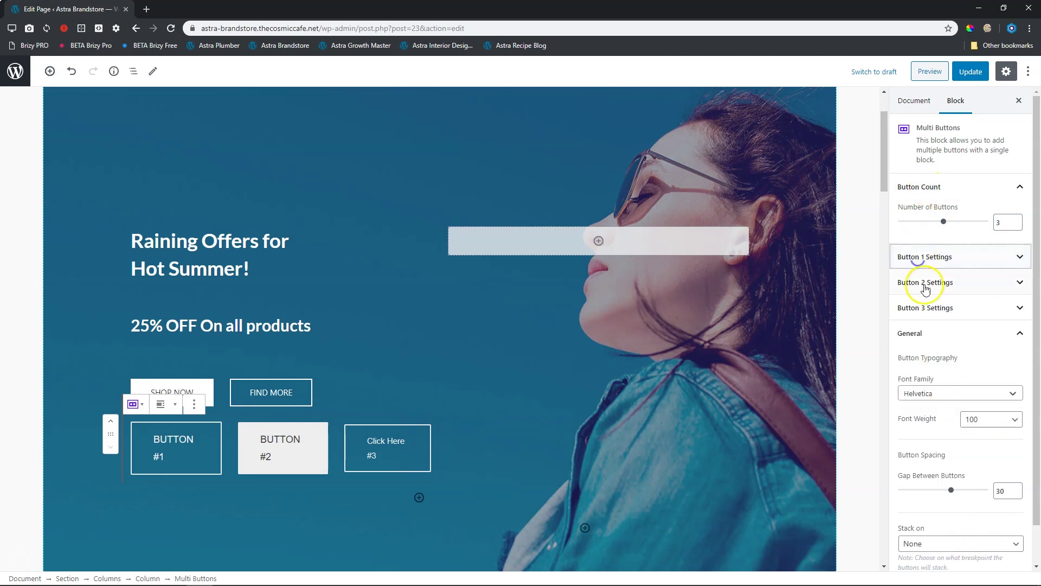
pyautogui.click(929, 317)
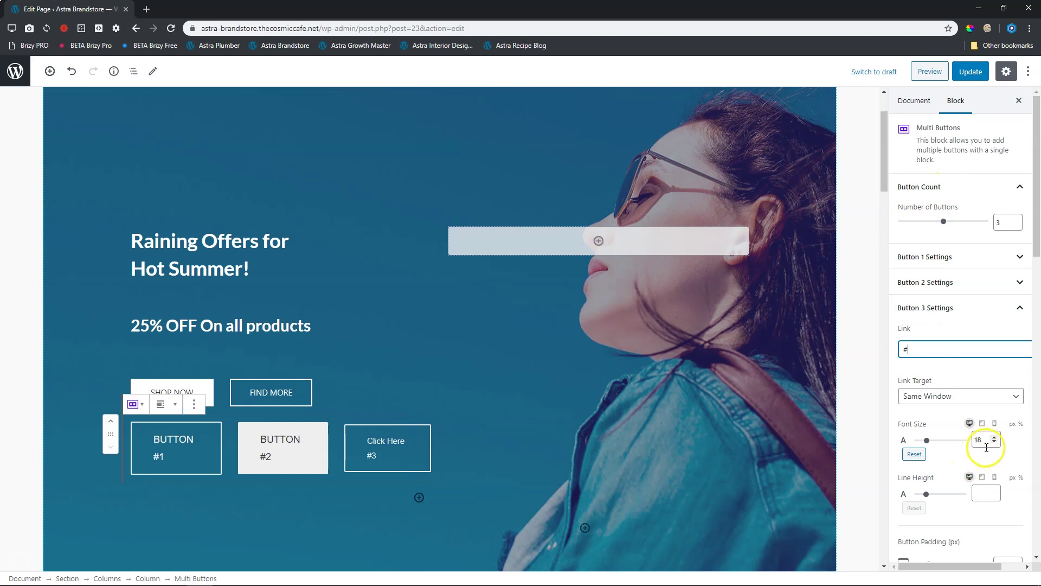
# Step: Insert a Spacer block, move it above the button row and shrink its height
pyautogui.click(49, 71)
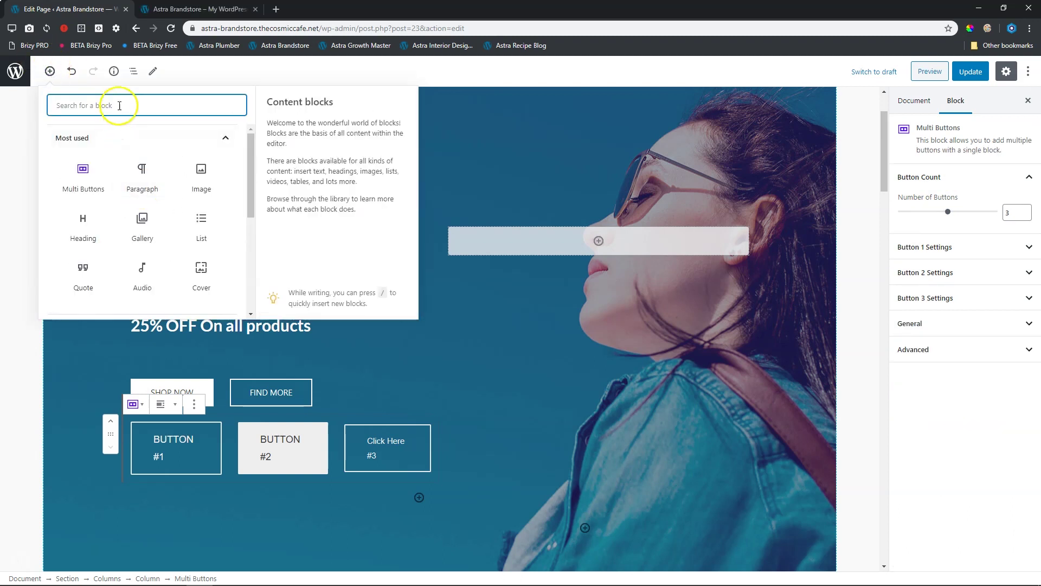
pyautogui.write('sp')
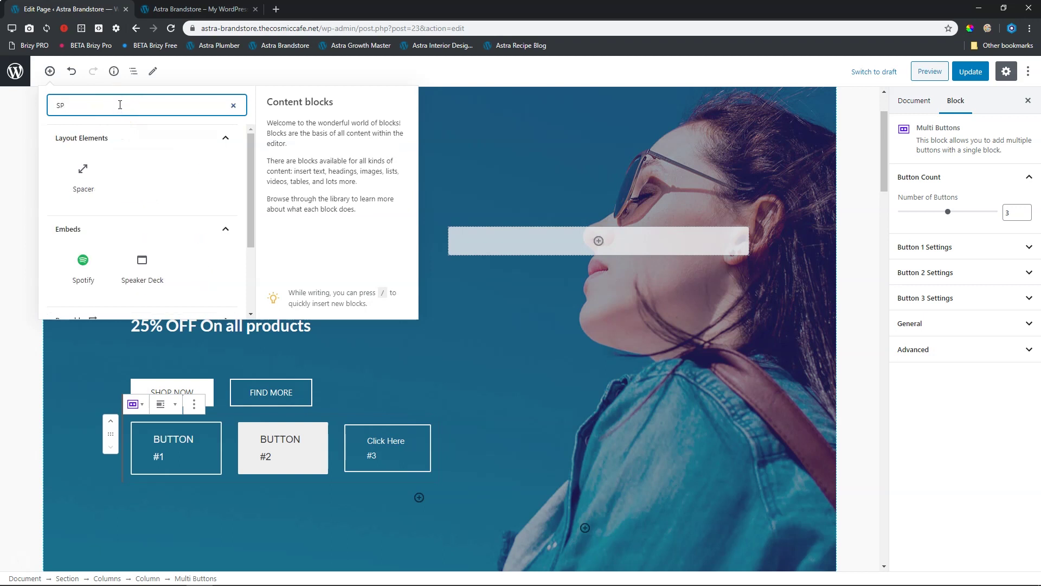
pyautogui.click(81, 171)
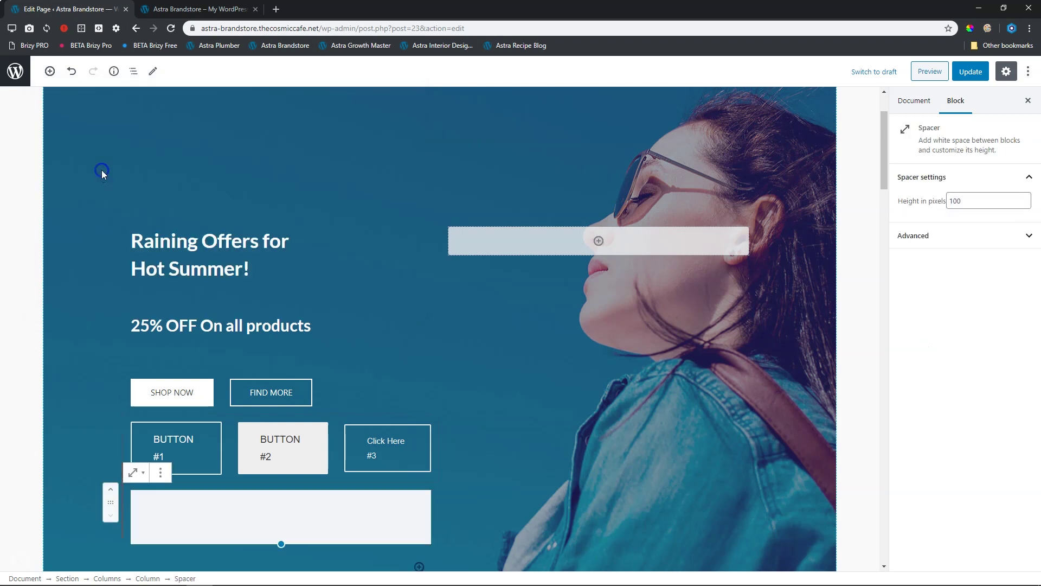
pyautogui.click(111, 491)
pyautogui.moveTo(279, 476); pyautogui.dragTo(283, 444)
# Step: Widen the first text column to 69.4% so the buttons fit one row, then update and preview
pyautogui.click(317, 263)
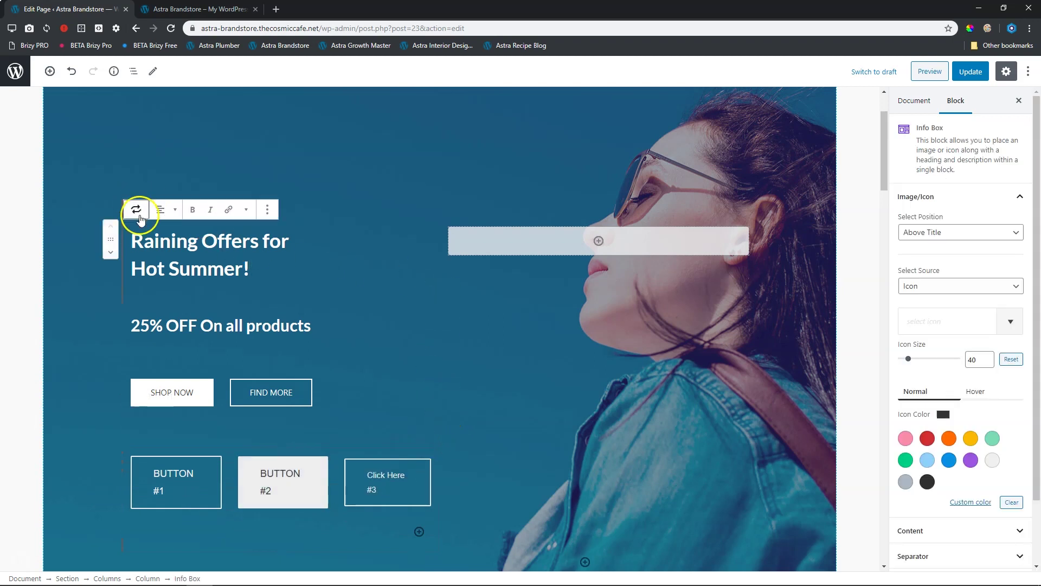
pyautogui.click(130, 71)
pyautogui.click(119, 139)
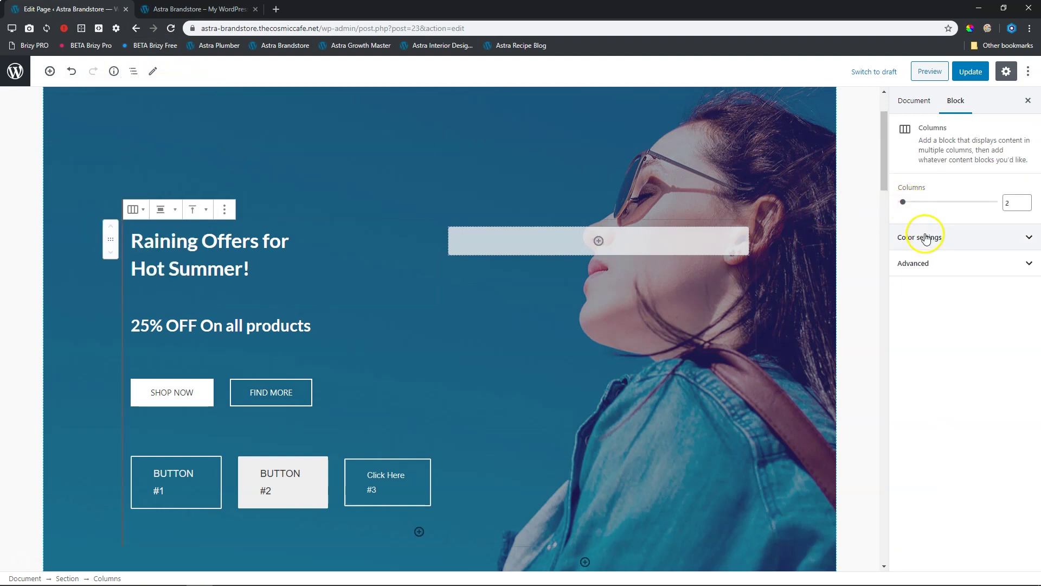
pyautogui.click(133, 71)
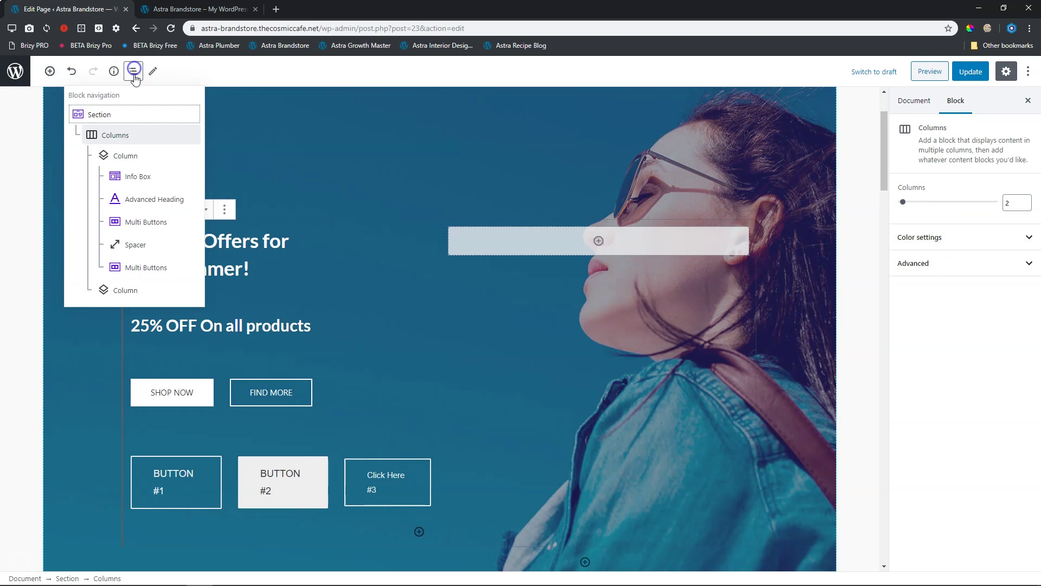
pyautogui.click(126, 157)
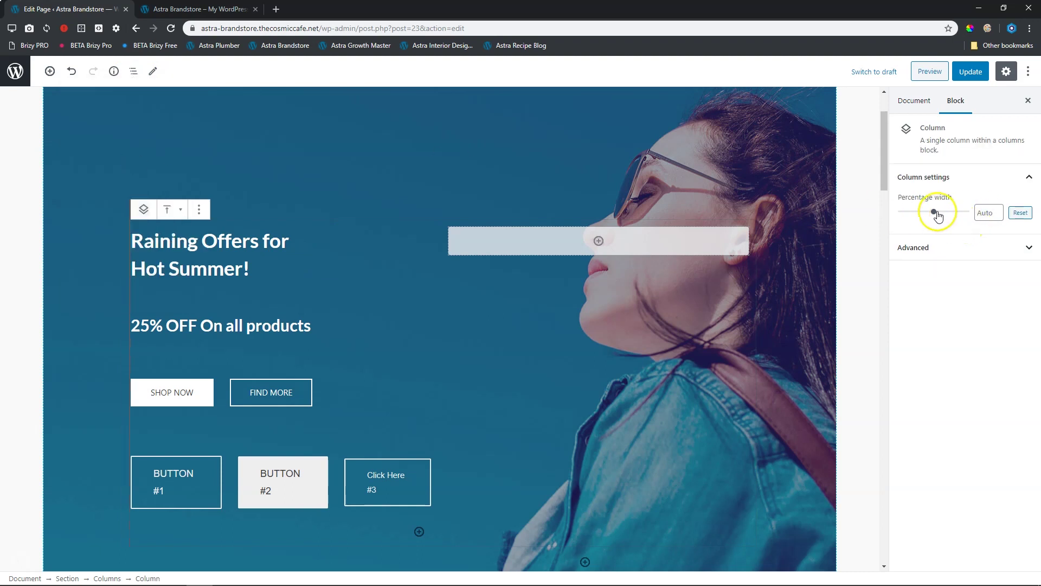
pyautogui.moveTo(938, 216); pyautogui.dragTo(946, 214)
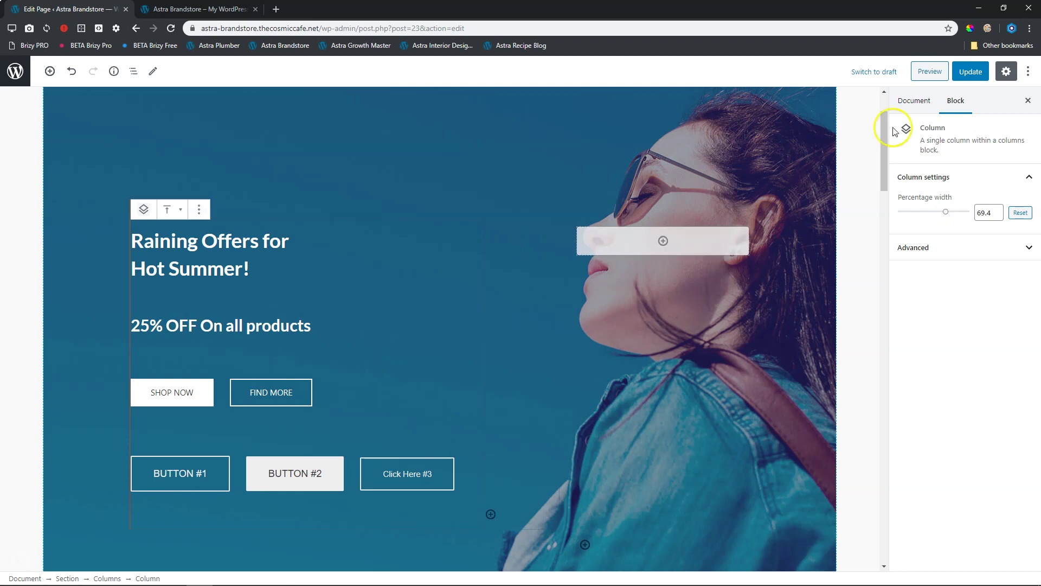
pyautogui.click(968, 72)
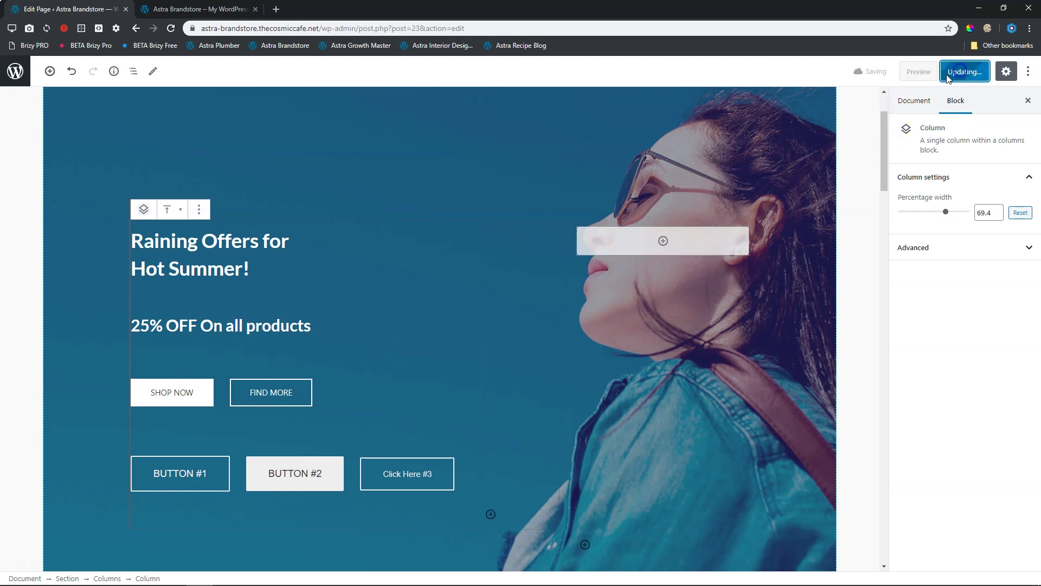
pyautogui.click(919, 71)
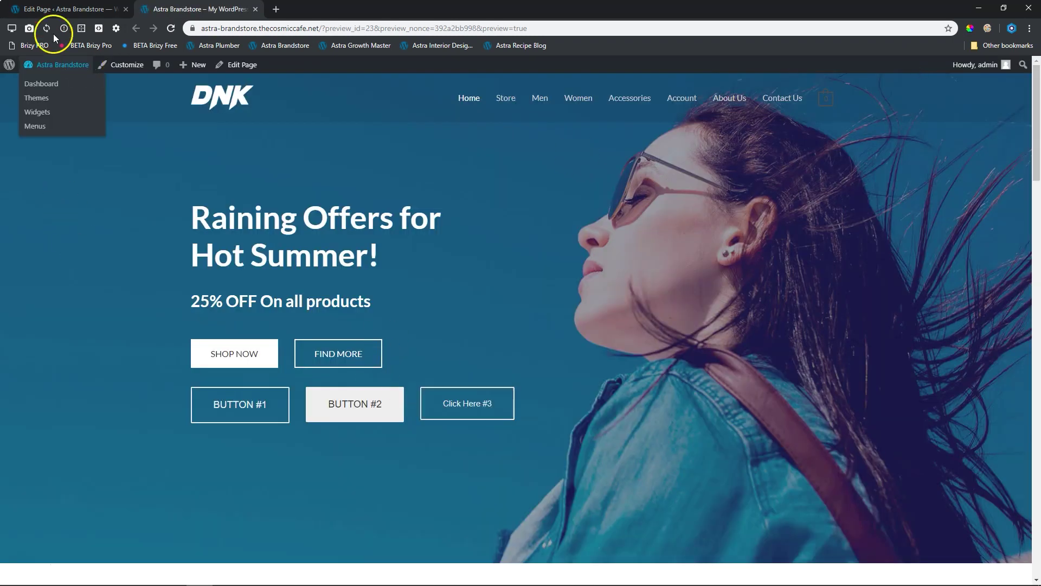
# Step: Back in the editor, relabel the third button from 'Click Here #3' to 'BUTTON #3'
pyautogui.click(65, 9)
pyautogui.tripleClick(402, 476)
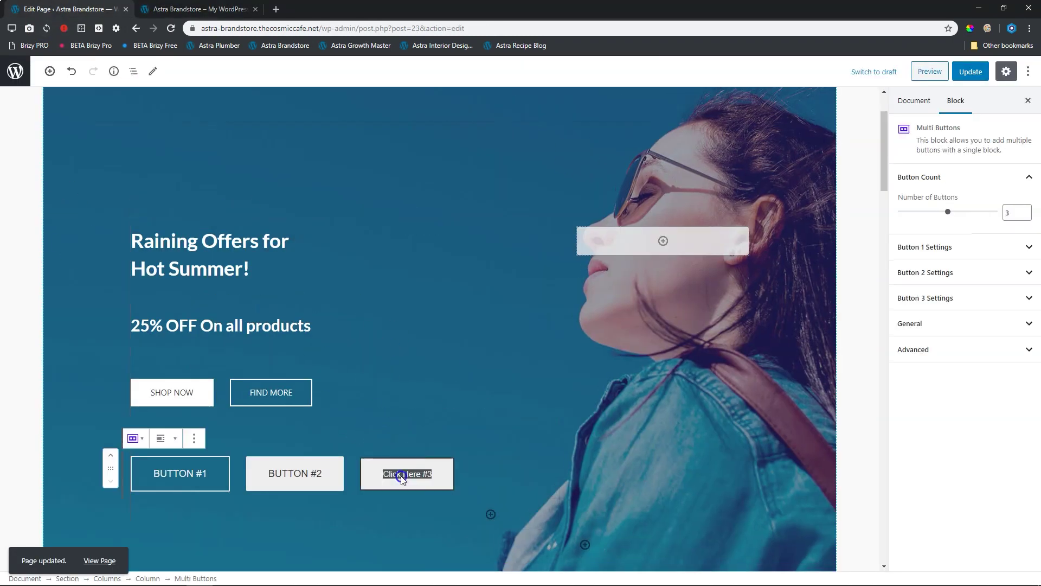
pyautogui.write('bu')
pyautogui.press('BackSpace')
pyautogui.press('BackSpace')
pyautogui.write('BUTTON #3')
# Step: Set the third button's font size to 18 in the Multi Buttons settings
pyautogui.click(458, 426)
pyautogui.click(276, 489)
pyautogui.click(428, 477)
pyautogui.click(288, 482)
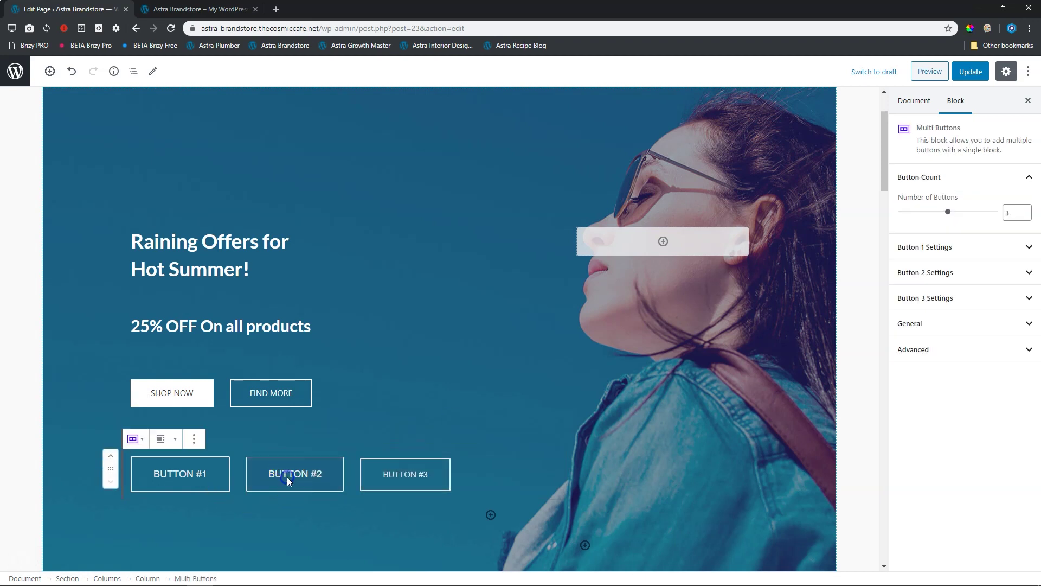
pyautogui.click(970, 274)
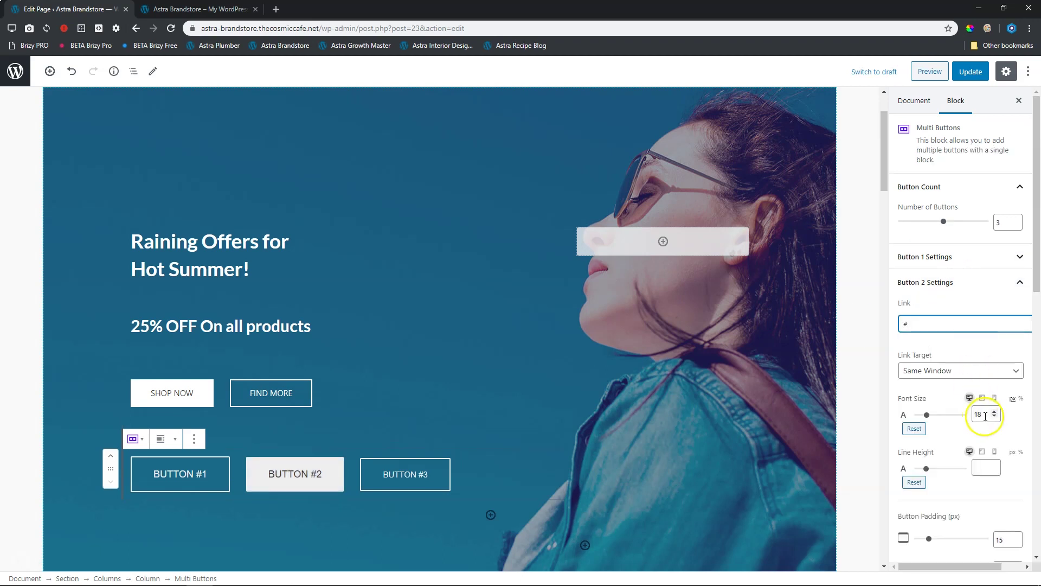
pyautogui.click(974, 283)
pyautogui.click(944, 298)
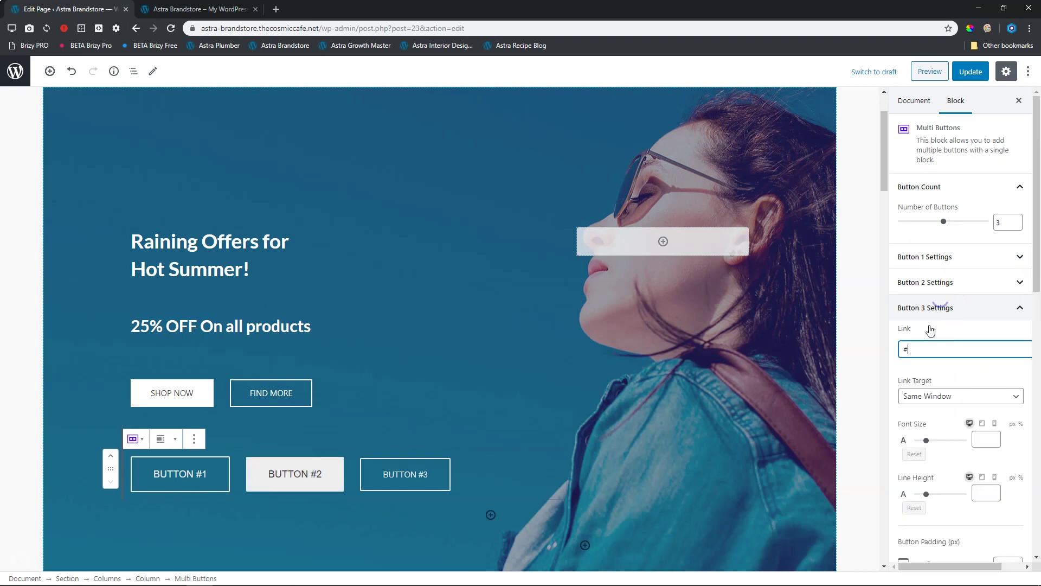
pyautogui.click(985, 438)
pyautogui.write('18')
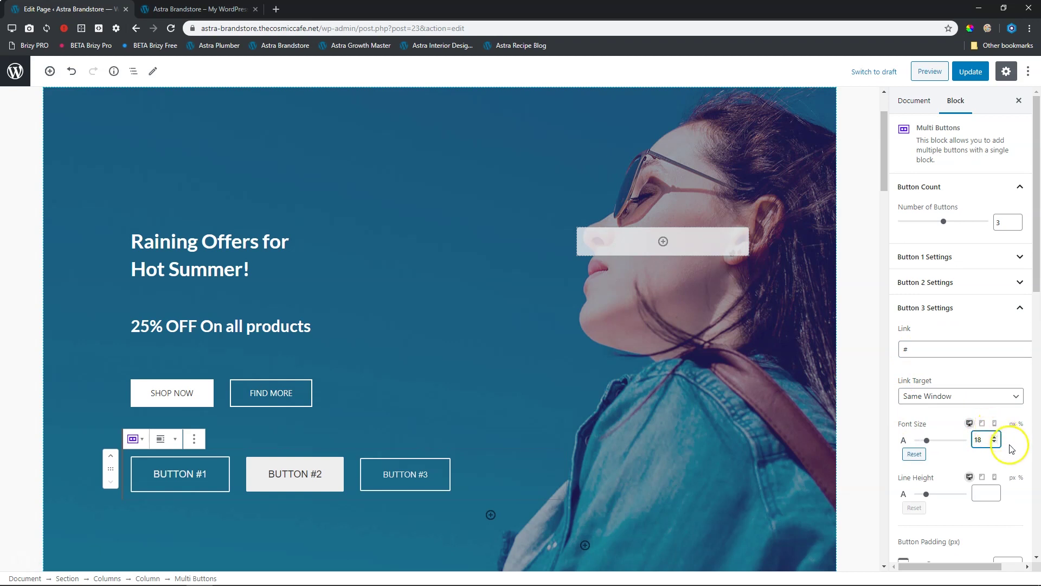
pyautogui.click(996, 442)
# Step: Try BUTTON #2 at font size 22, then return it to 18
pyautogui.click(406, 478)
pyautogui.click(355, 478)
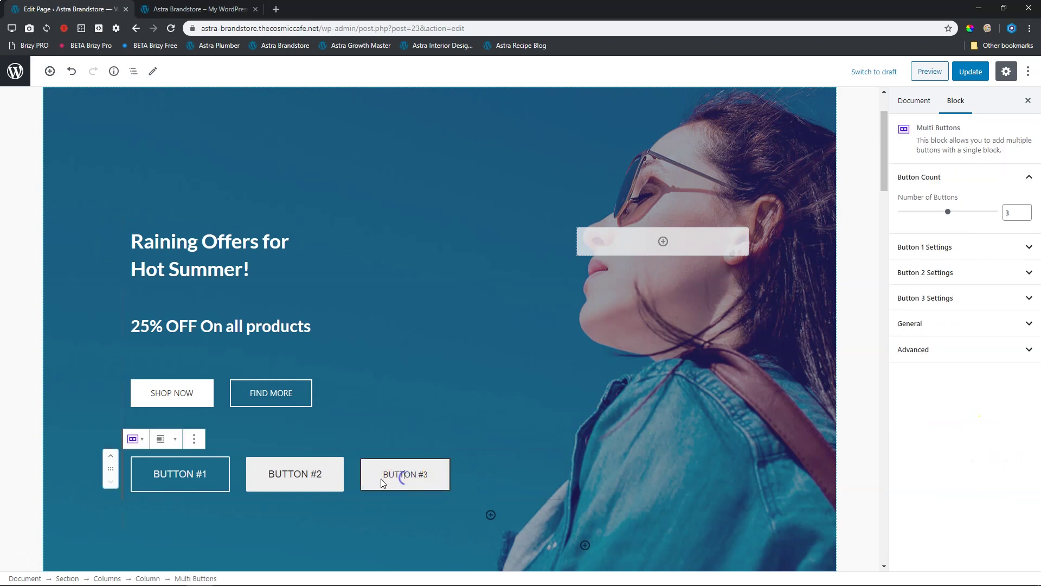
pyautogui.click(394, 474)
pyautogui.click(910, 251)
pyautogui.click(920, 272)
pyautogui.click(987, 322)
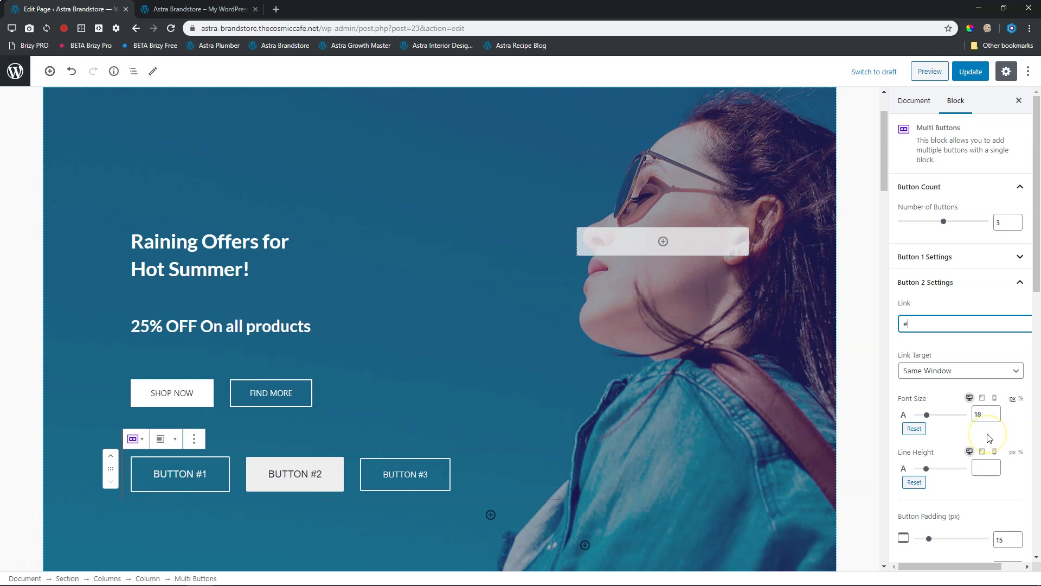
pyautogui.click(995, 412)
pyautogui.click(995, 412)
pyautogui.click(994, 411)
pyautogui.click(994, 412)
pyautogui.click(995, 416)
pyautogui.click(994, 417)
pyautogui.click(995, 417)
pyautogui.click(995, 417)
# Step: Bump BUTTON #3's font size up to 24 and update the page for preview
pyautogui.click(936, 282)
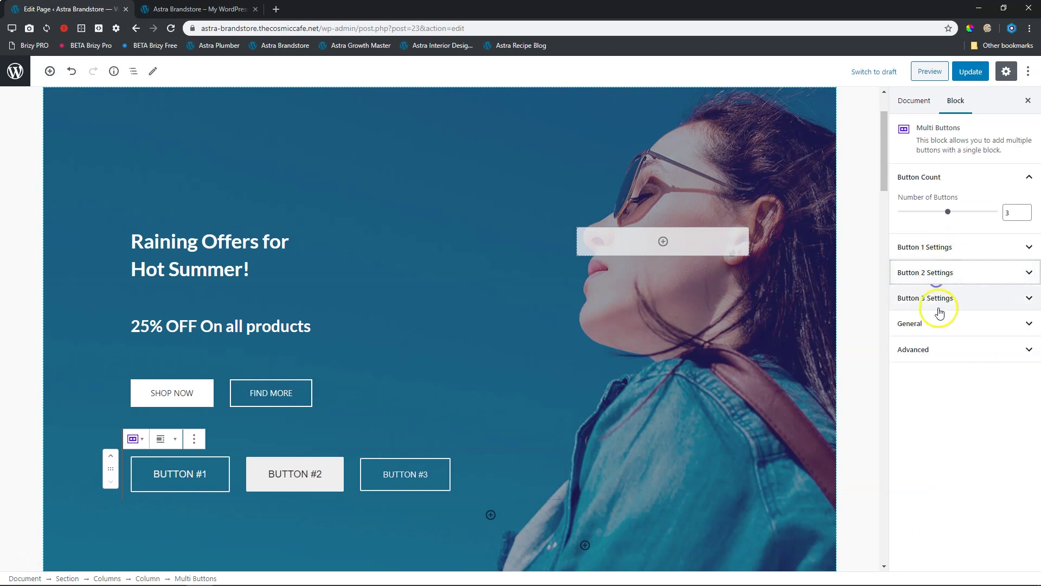
pyautogui.click(940, 305)
pyautogui.click(994, 437)
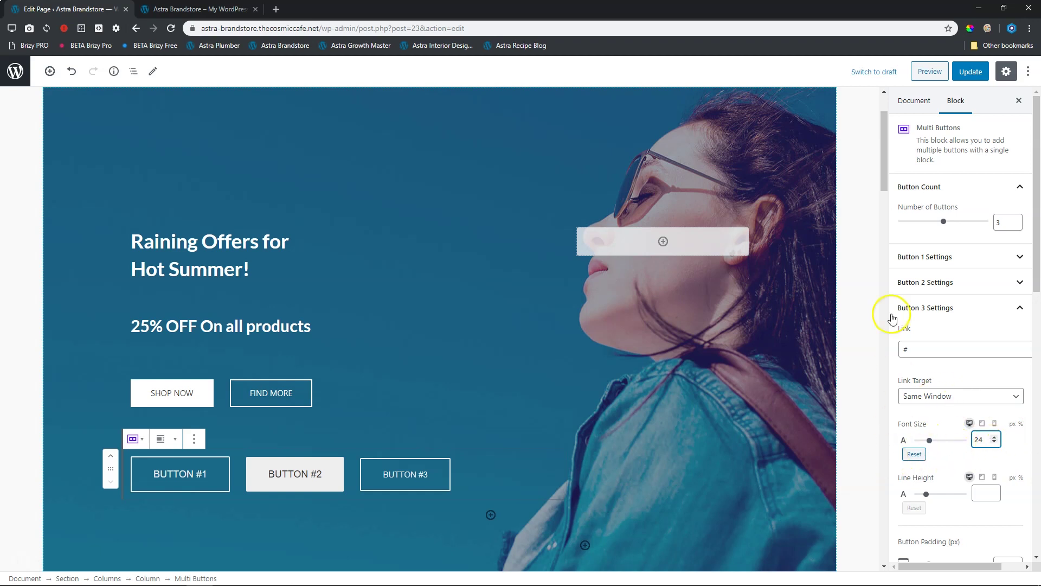
pyautogui.click(980, 72)
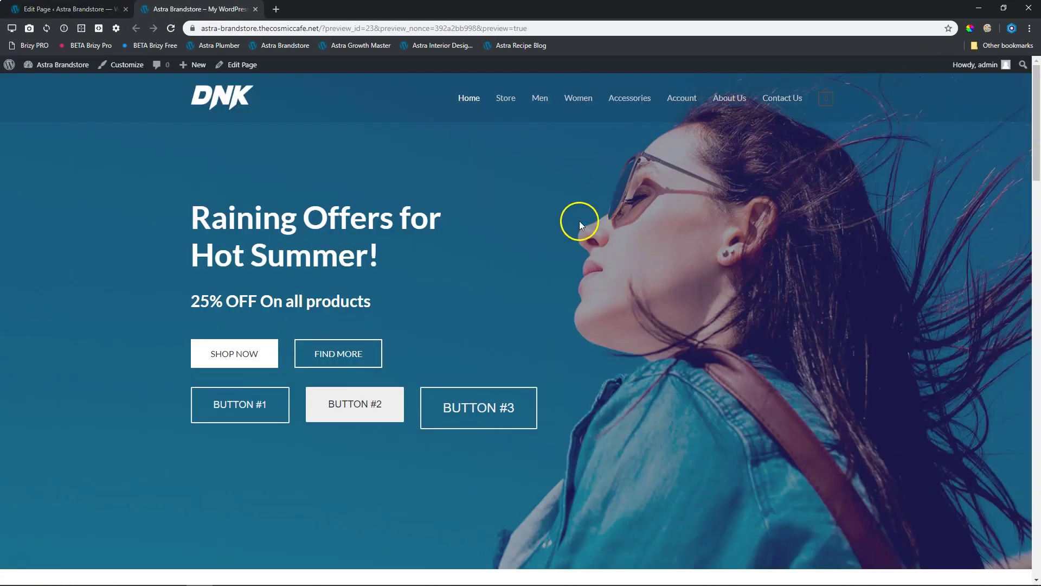
# Step: Lower BUTTON #3 from 24 to 18 px, update, and reload the preview tab
pyautogui.click(106, 9)
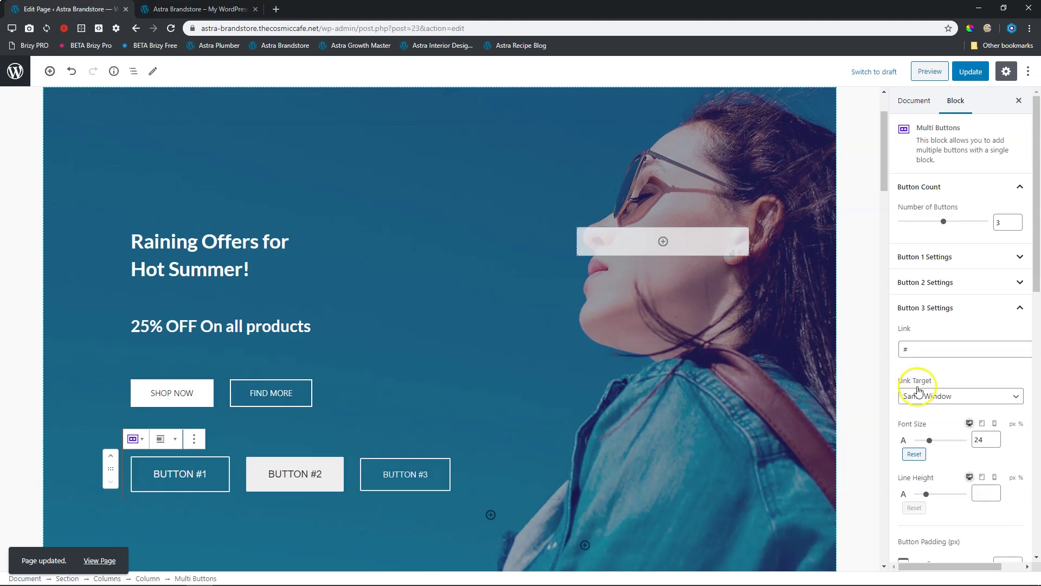
pyautogui.click(994, 443)
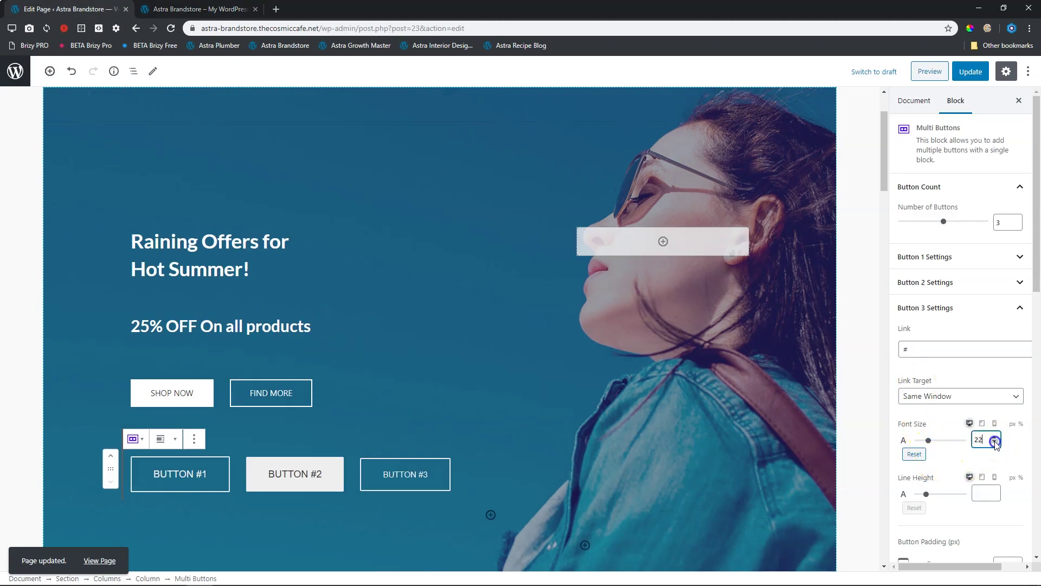
pyautogui.click(966, 73)
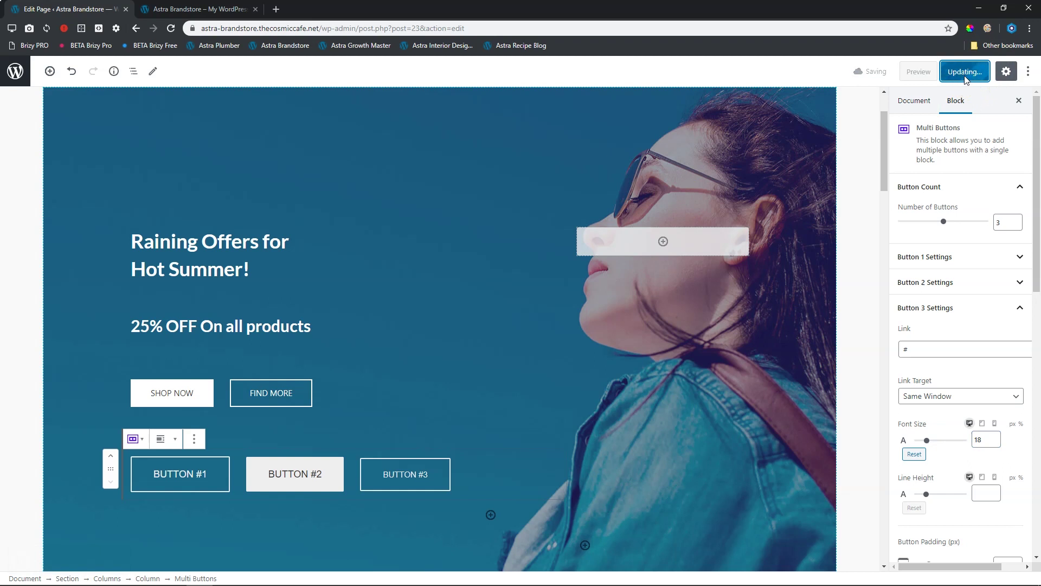
pyautogui.click(190, 10)
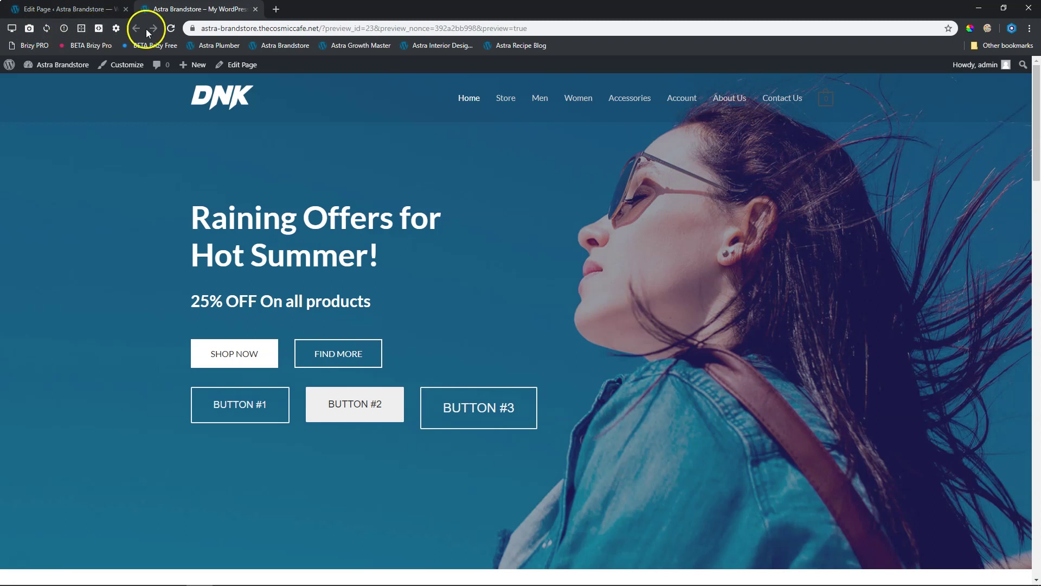
pyautogui.click(171, 29)
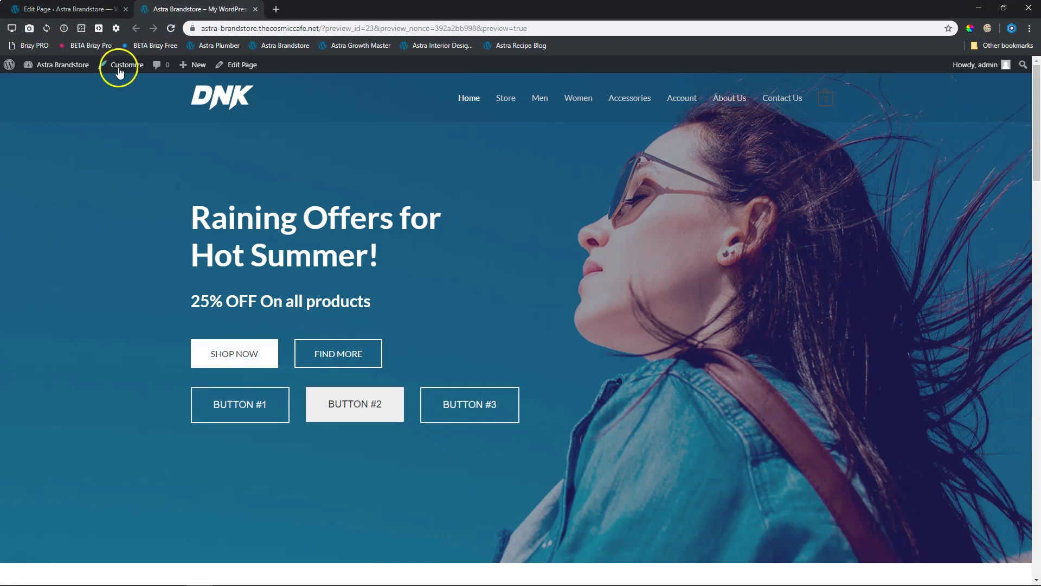
# Step: Switch back to the Edit Page tab showing BUTTON #1, #2 and #3 in one row
pyautogui.click(81, 9)
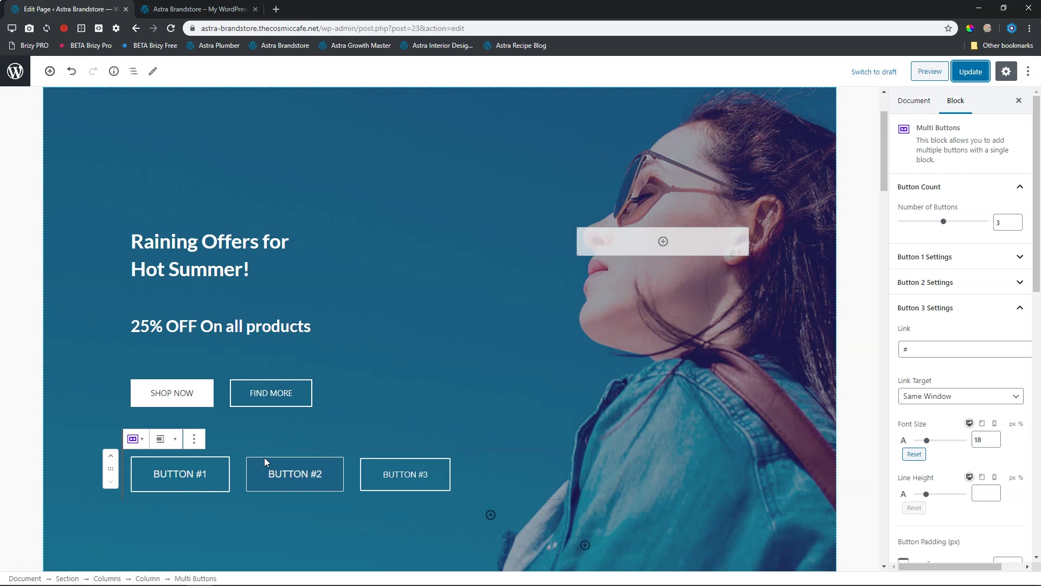
pyautogui.click(201, 467)
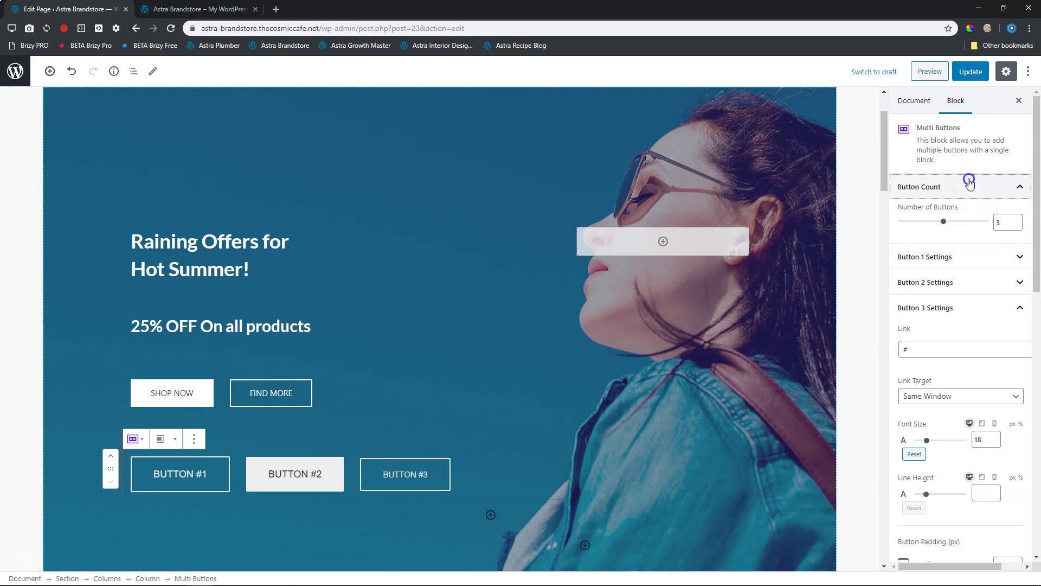
pyautogui.click(944, 184)
pyautogui.click(944, 263)
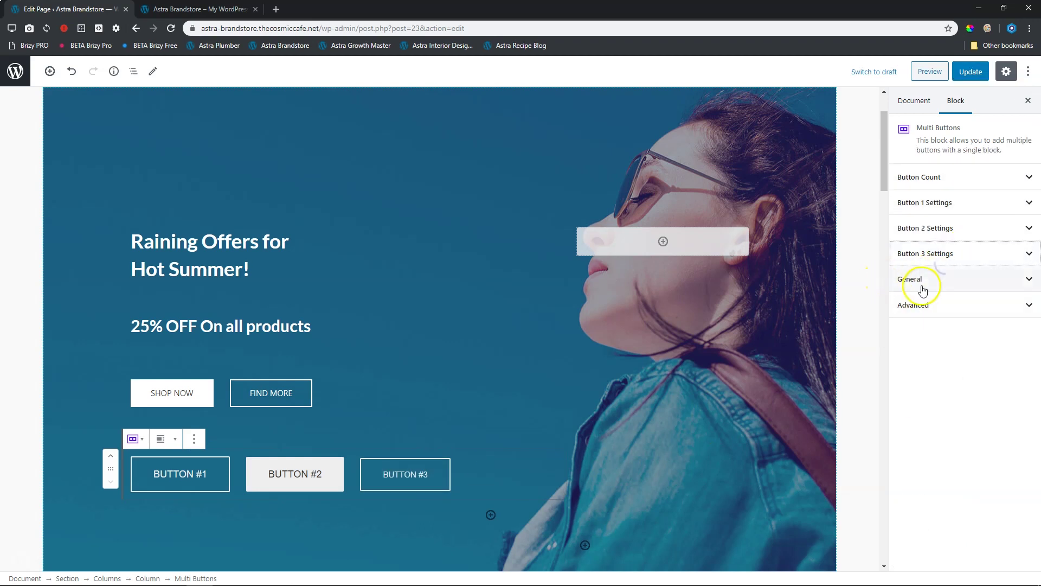
pyautogui.click(923, 280)
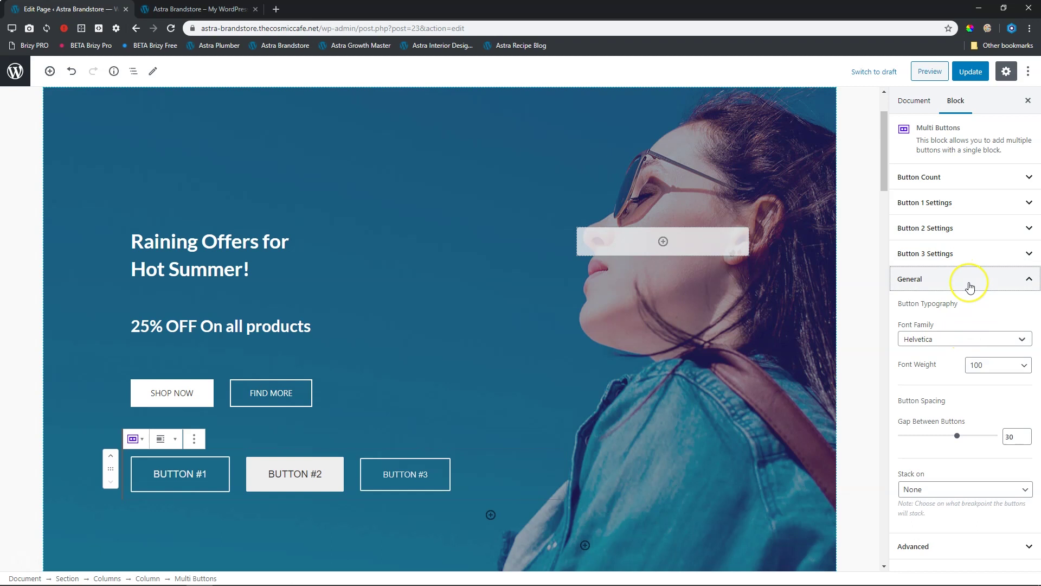
pyautogui.click(969, 281)
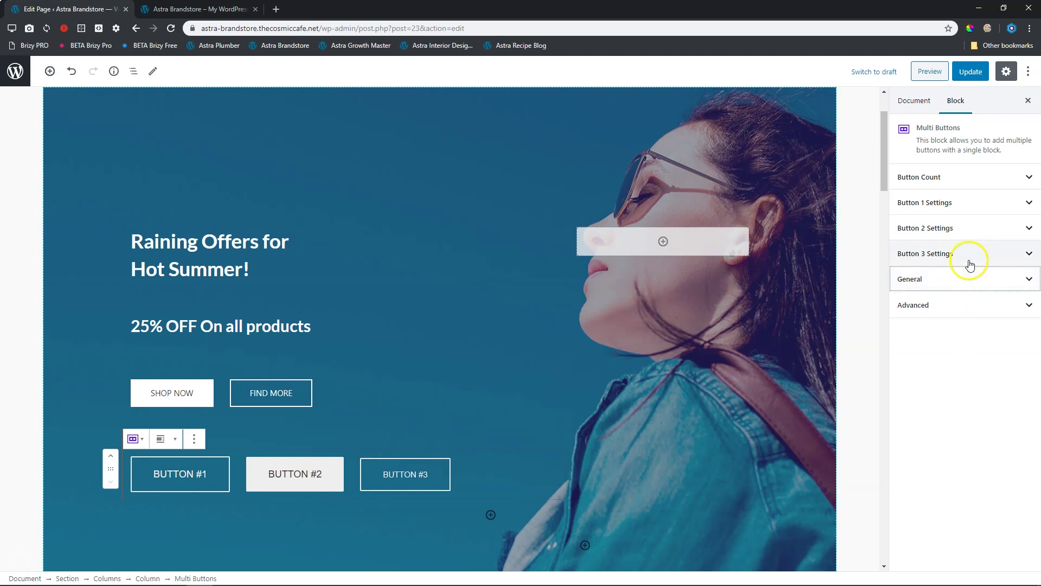
pyautogui.click(970, 261)
pyautogui.click(967, 309)
pyautogui.click(960, 267)
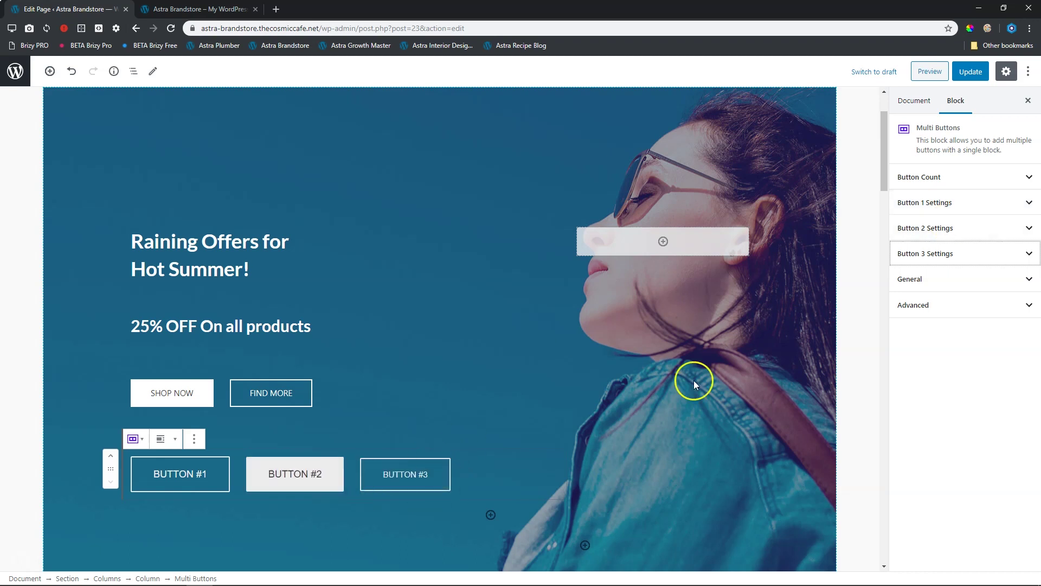
pyautogui.click(955, 204)
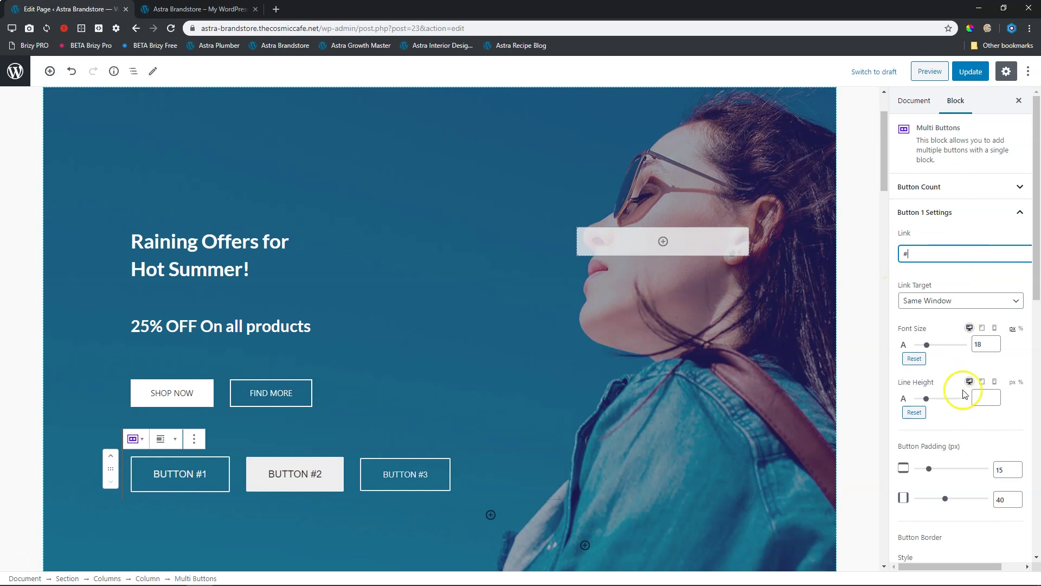
pyautogui.scroll(-4, 972, 402)
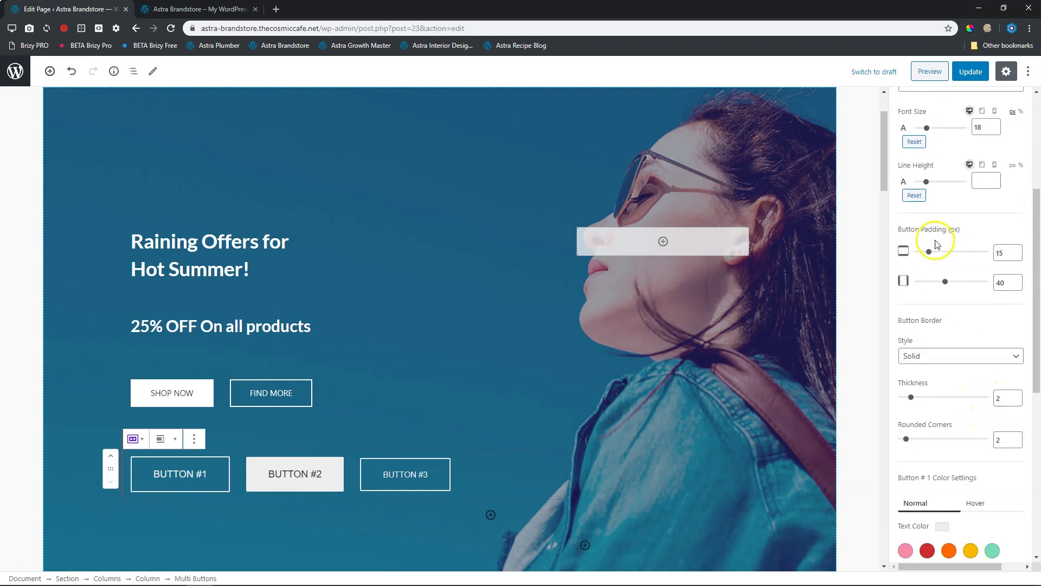
pyautogui.scroll(3, 939, 260)
pyautogui.click(942, 198)
pyautogui.scroll(1, 942, 197)
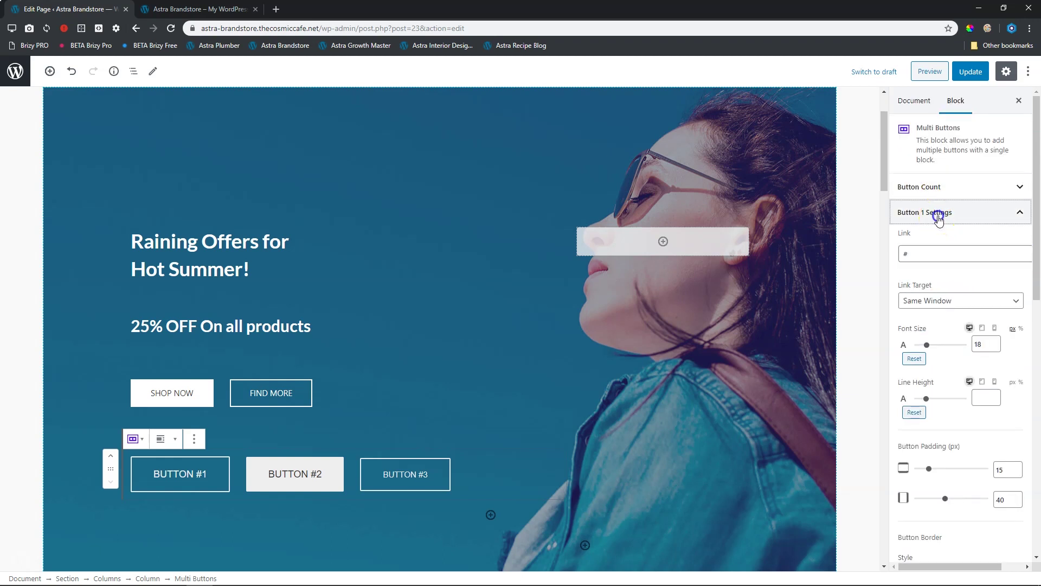
pyautogui.click(940, 208)
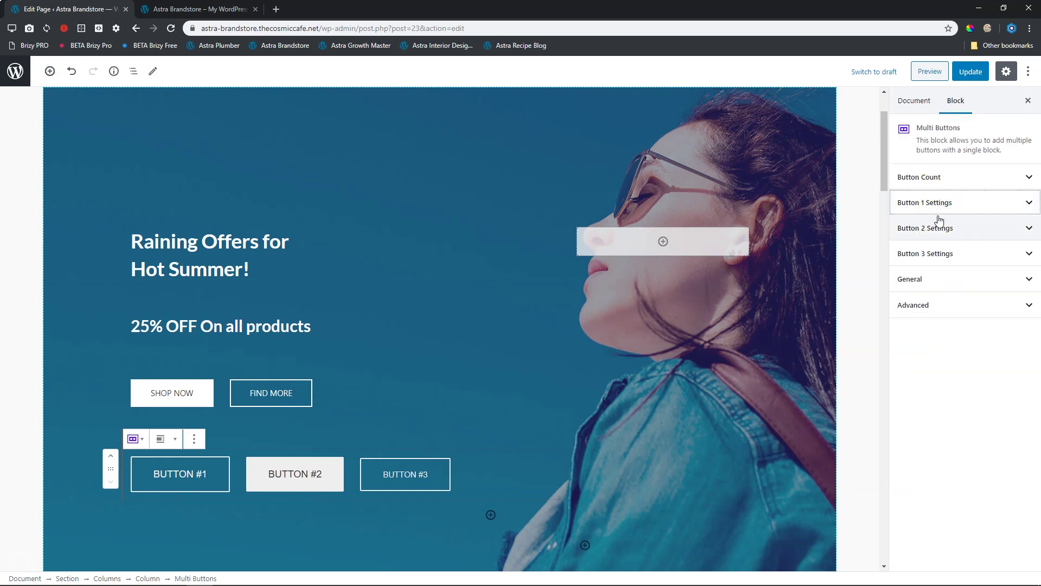